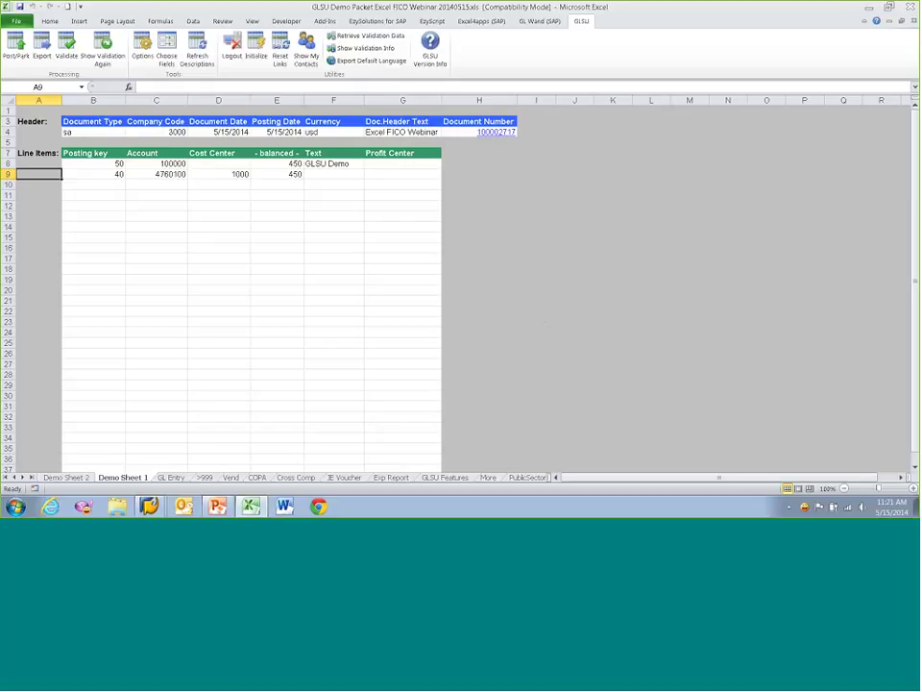
Step: Look up the available posting key values for the second line item, leaving its entry as is
left_click(101, 176)
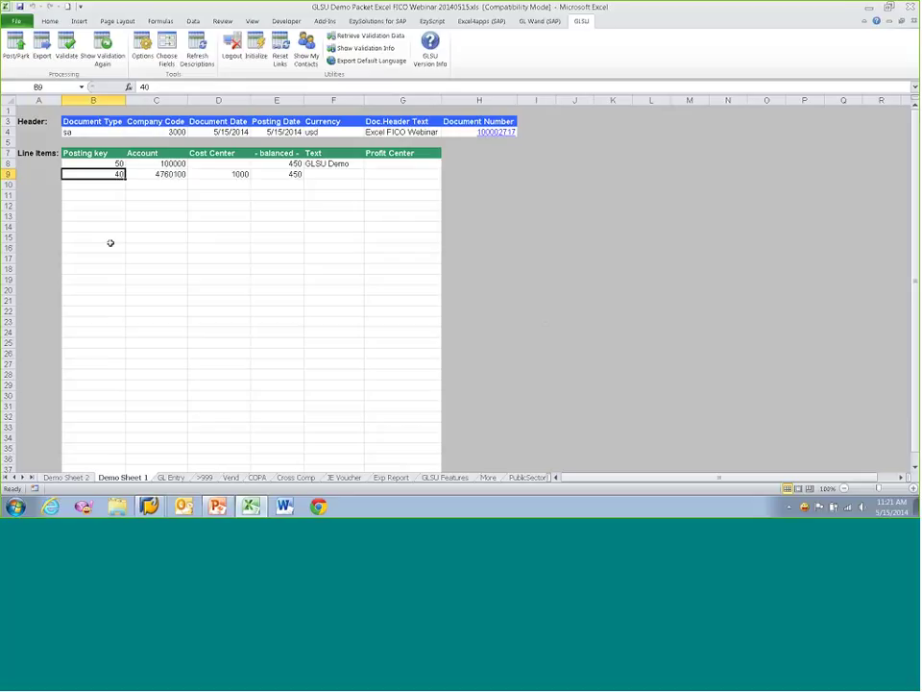
key("F4")
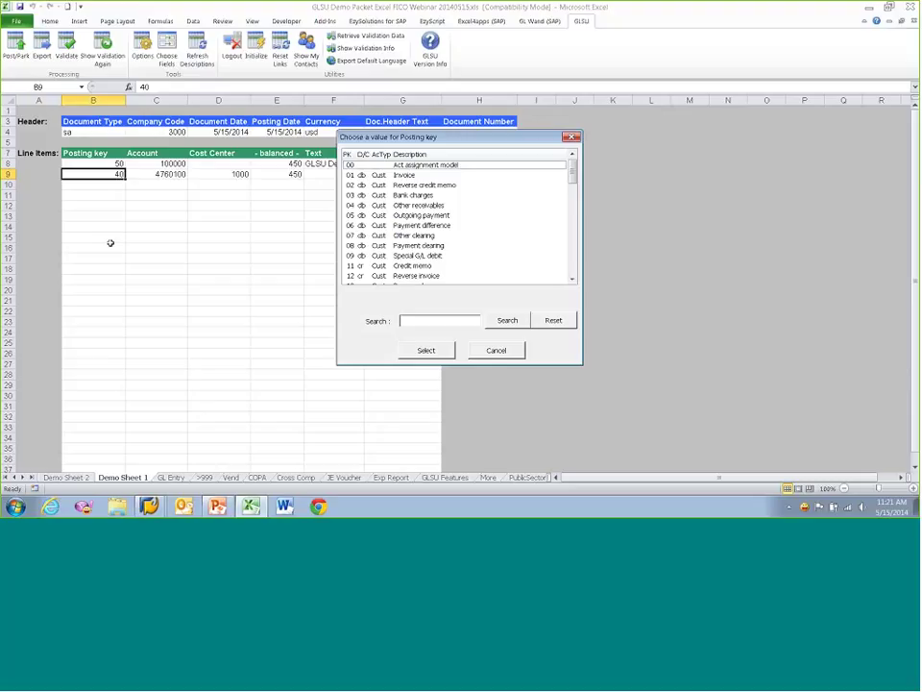
left_click(495, 350)
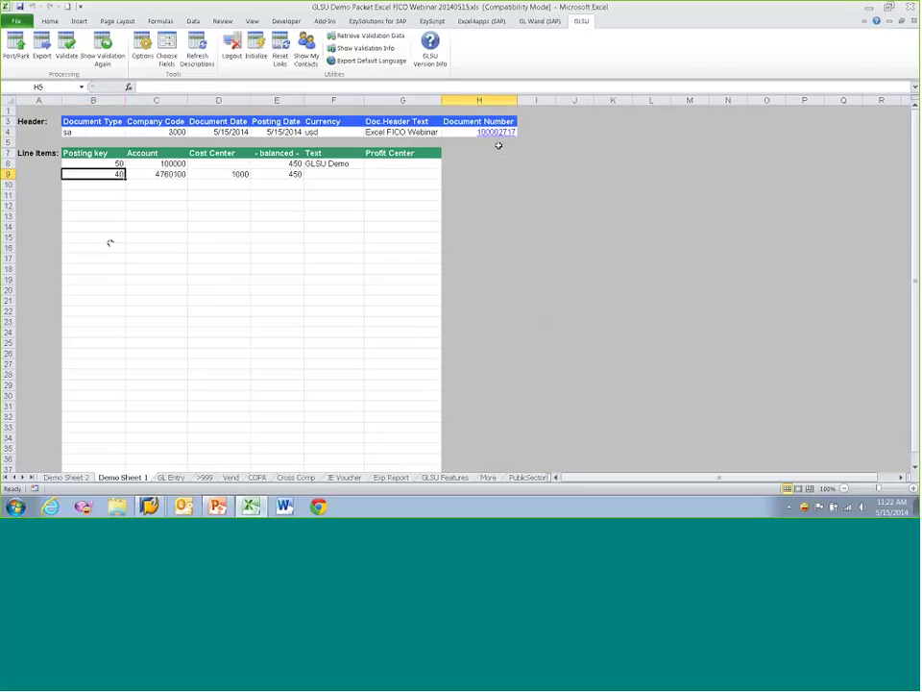
Step: Copy the document number from the header on Demo Sheet 1
left_click(499, 145)
key("Up")
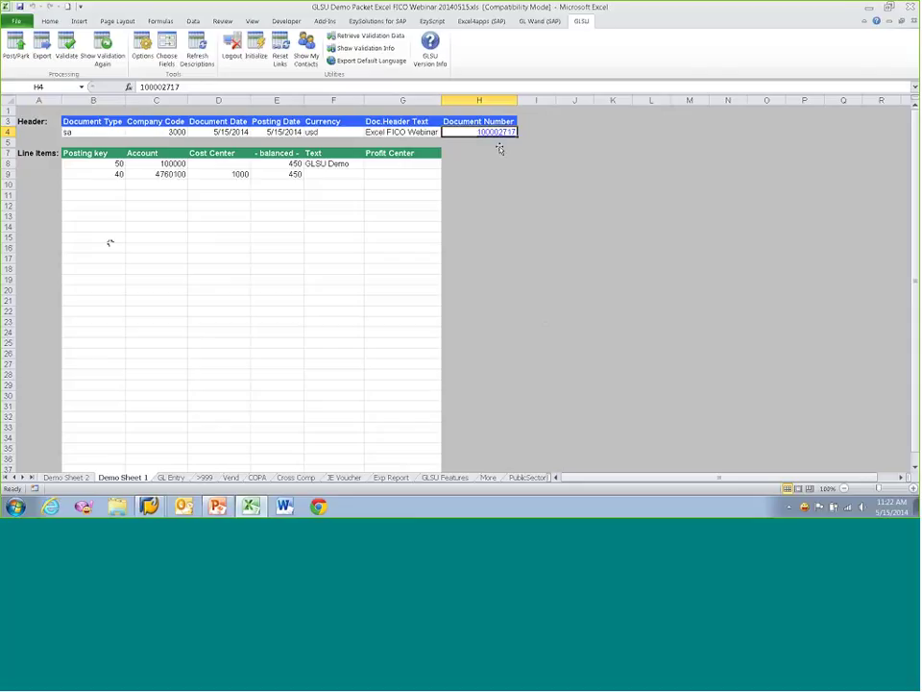
key("ctrl+c")
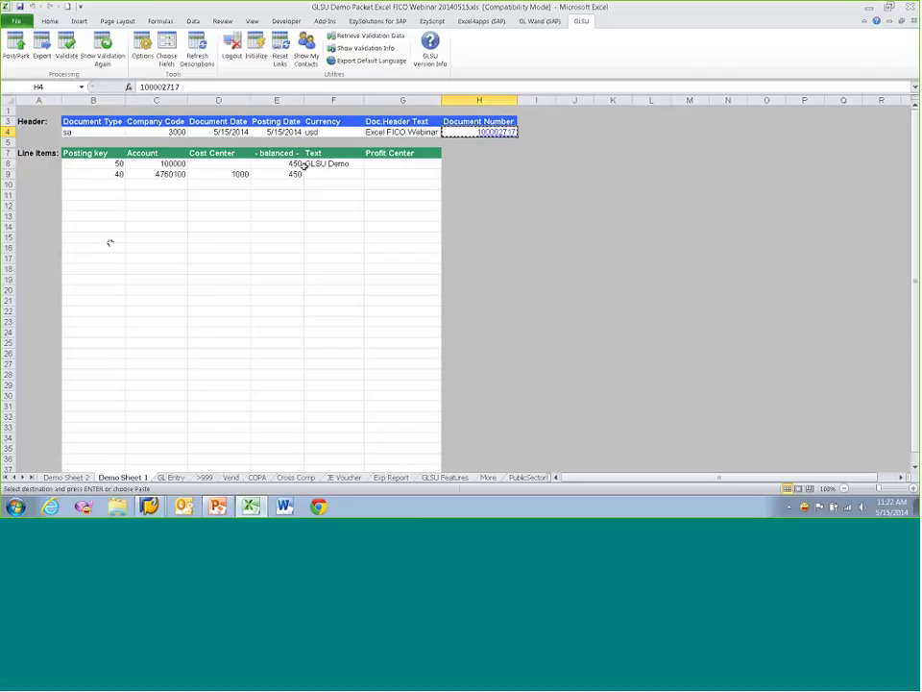
Step: Initialize the empty Demo Sheet 2 using the option to initialize from an SAP document
key("ctrl+Page_Up")
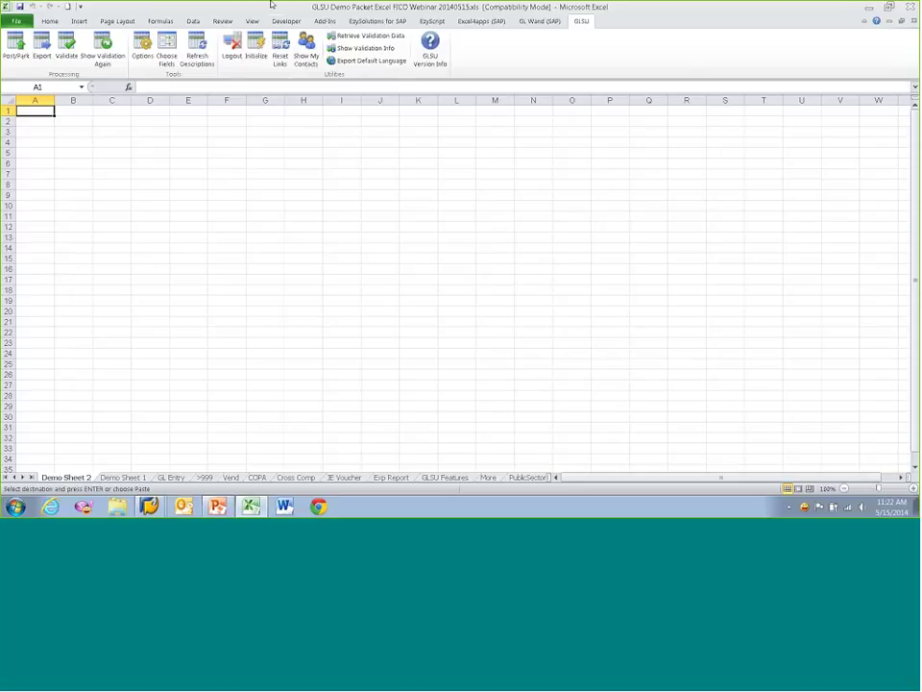
left_click(265, 38)
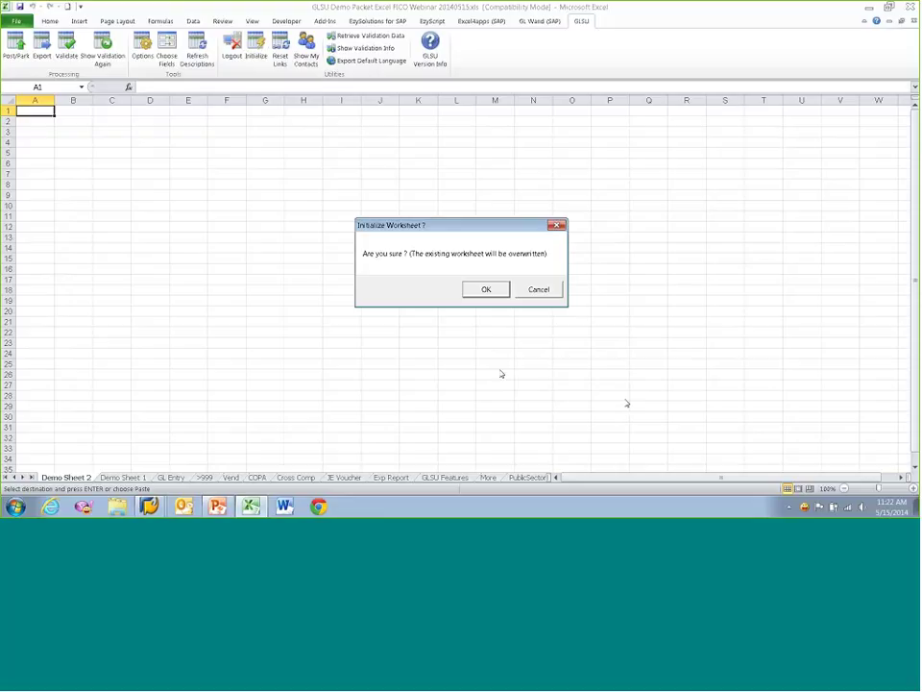
key("Return")
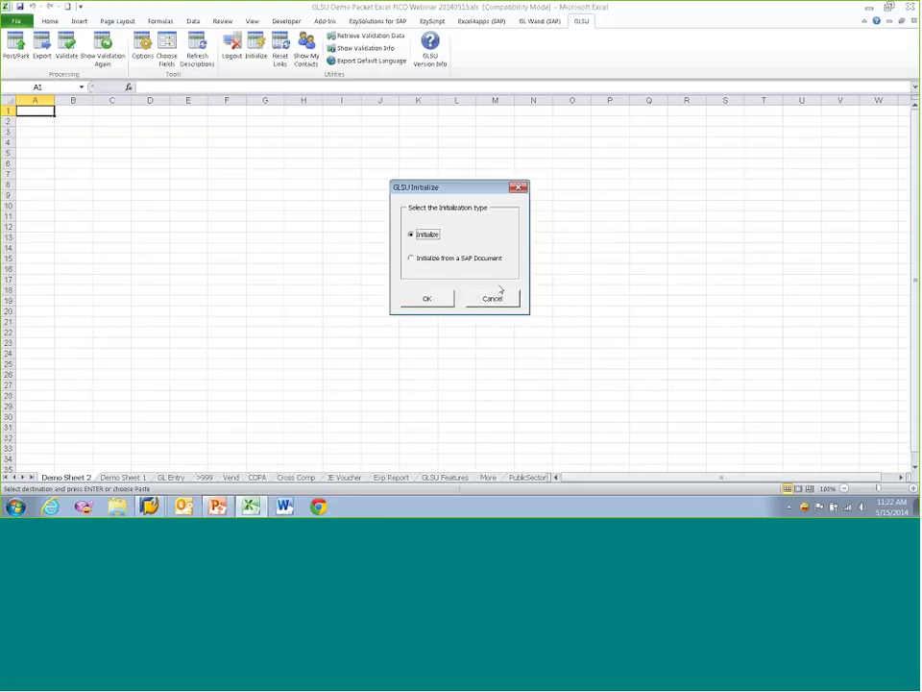
left_click(410, 259)
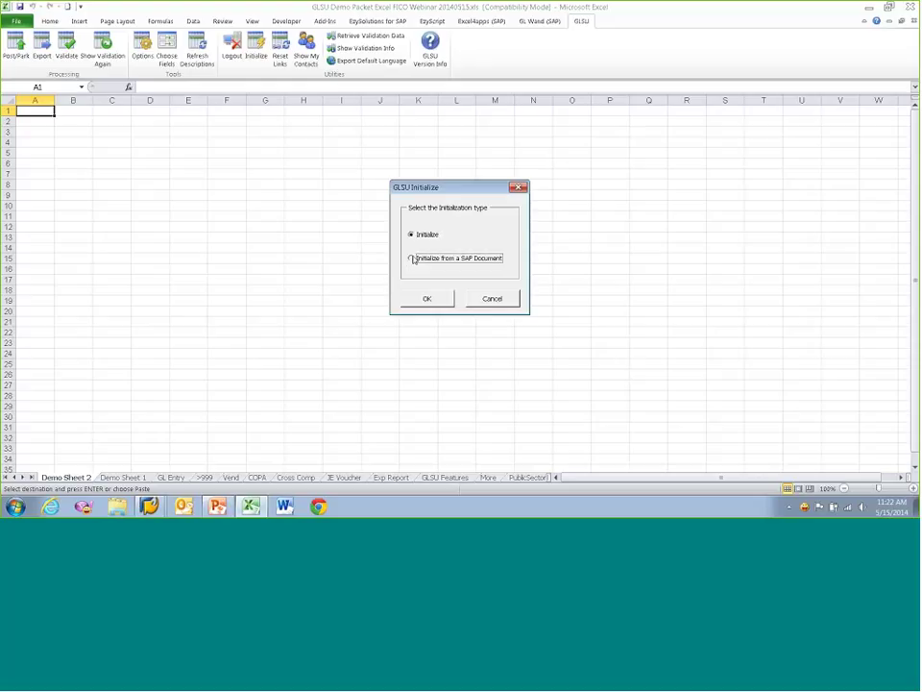
left_click(424, 300)
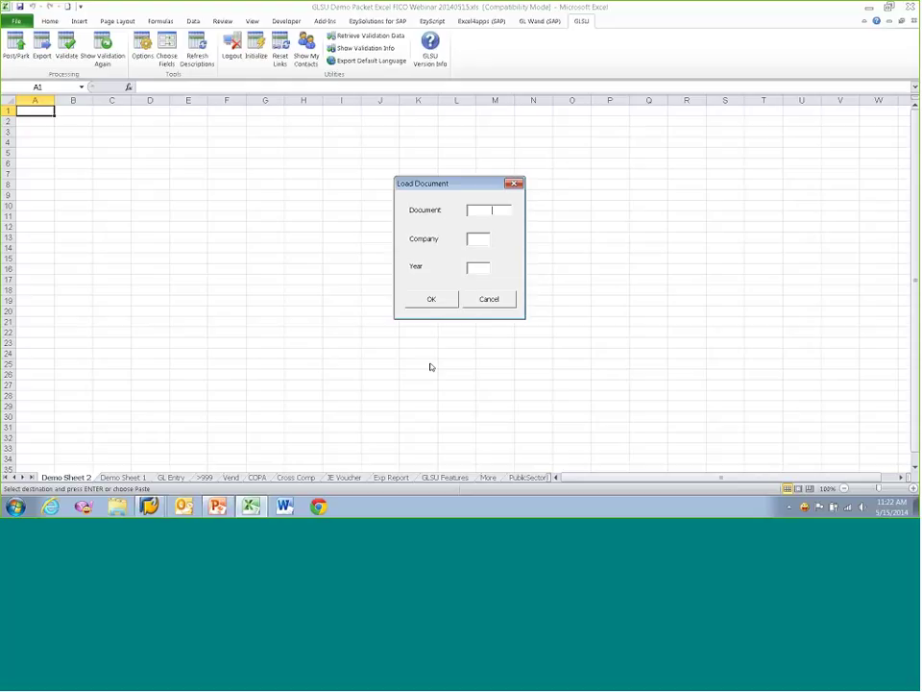
Step: Load the SAP document using the copied document number, company 3000 and year 2014
key("ctrl+v")
left_click(469, 242)
type("3000")
key("Tab")
type("2014")
key("Tab")
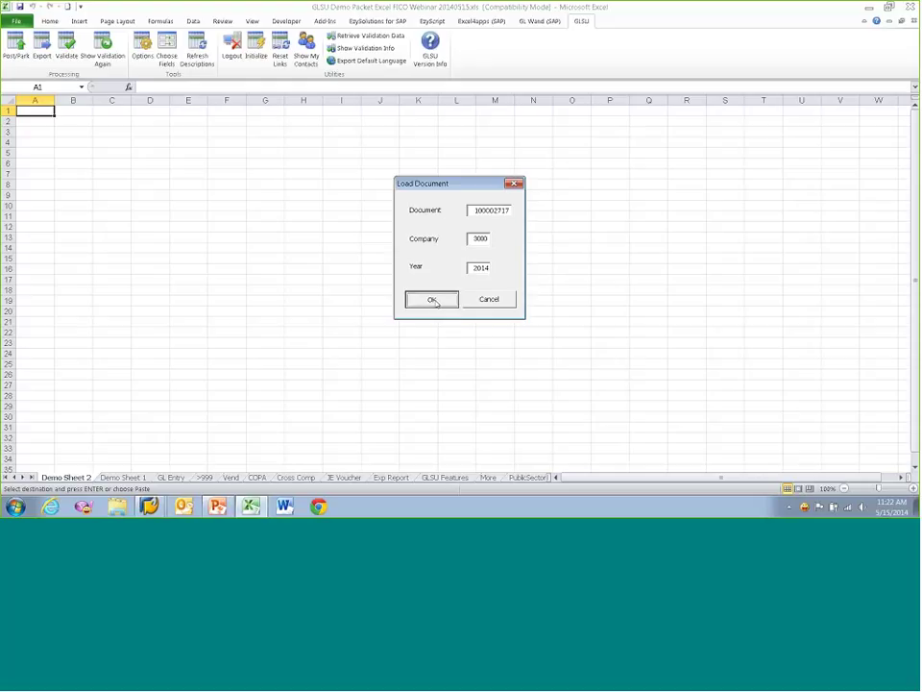
key("Return")
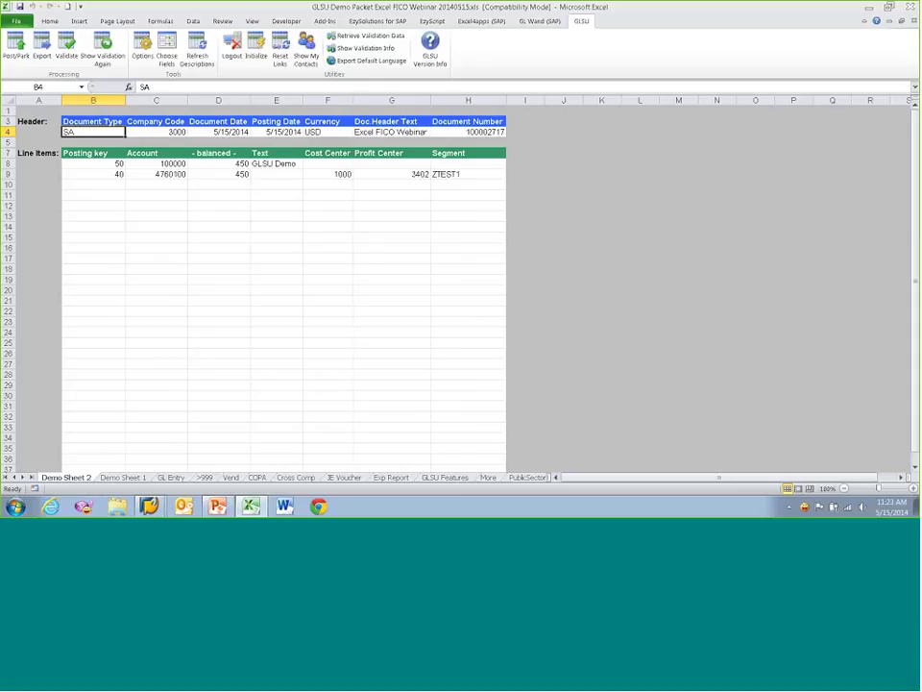
Step: Clear the line item amounts and remove the Segment field from the detail fields on the spreadsheet
left_click_drag(206, 164, 204, 198)
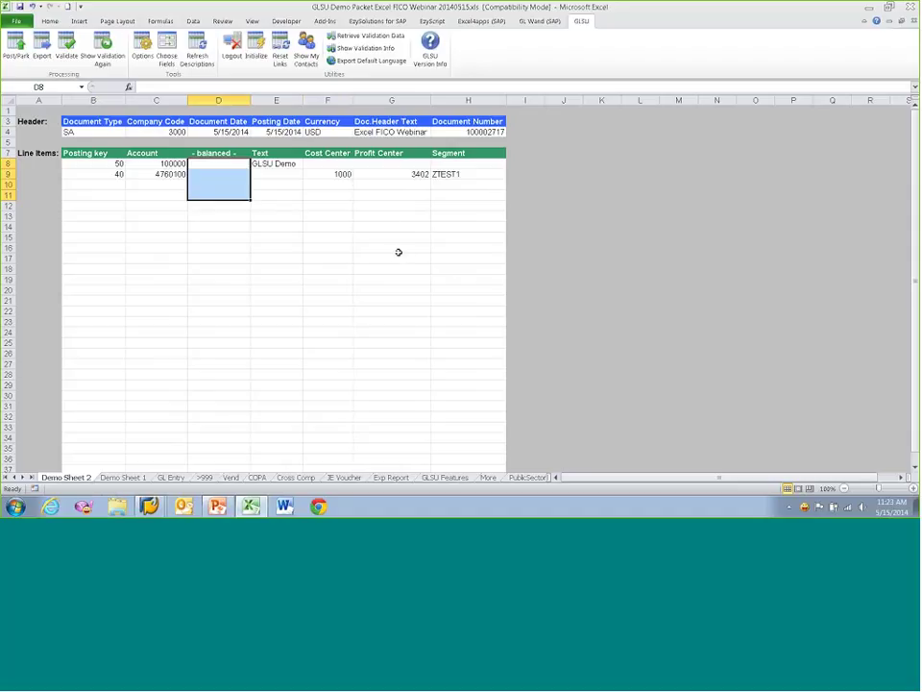
left_click_drag(472, 156, 469, 266)
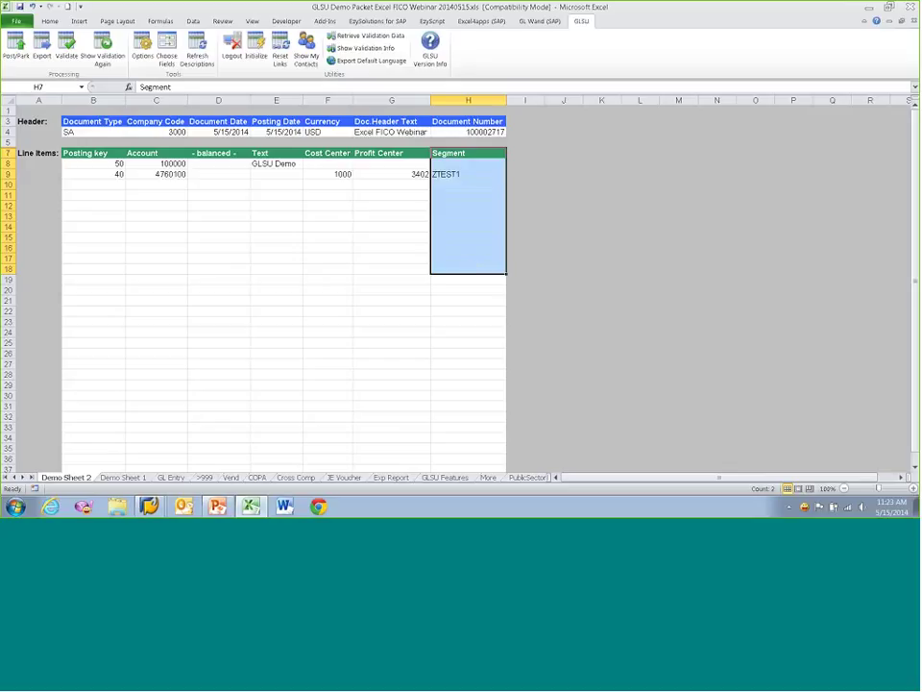
left_click(166, 50)
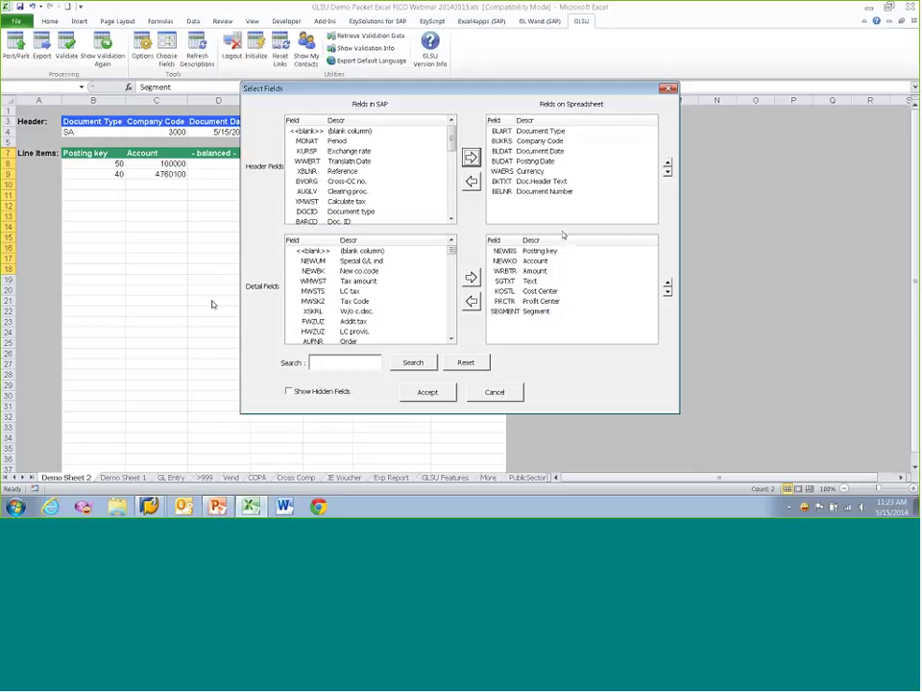
double_click(540, 312)
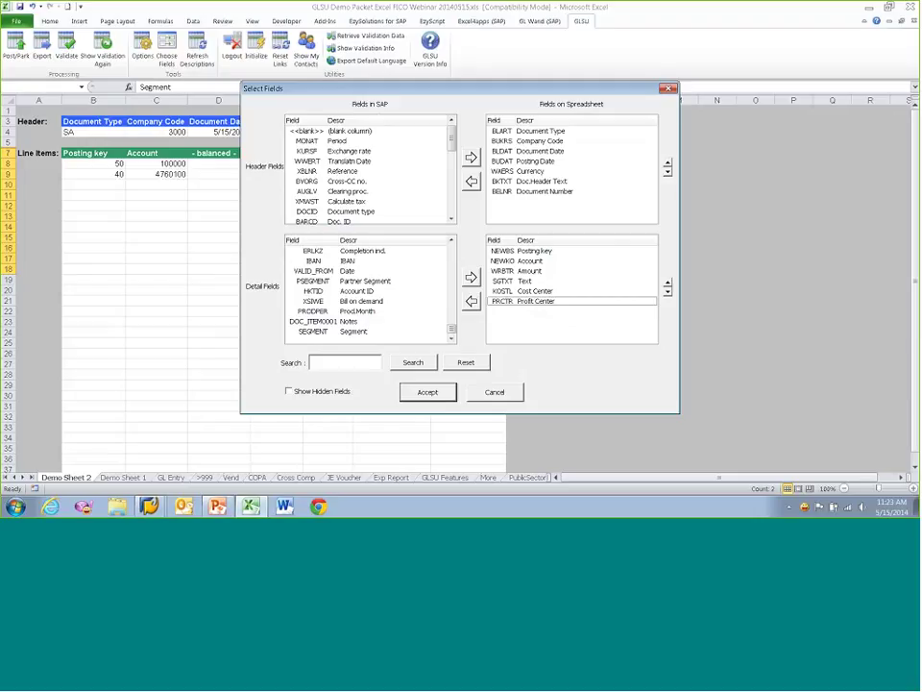
left_click(427, 392)
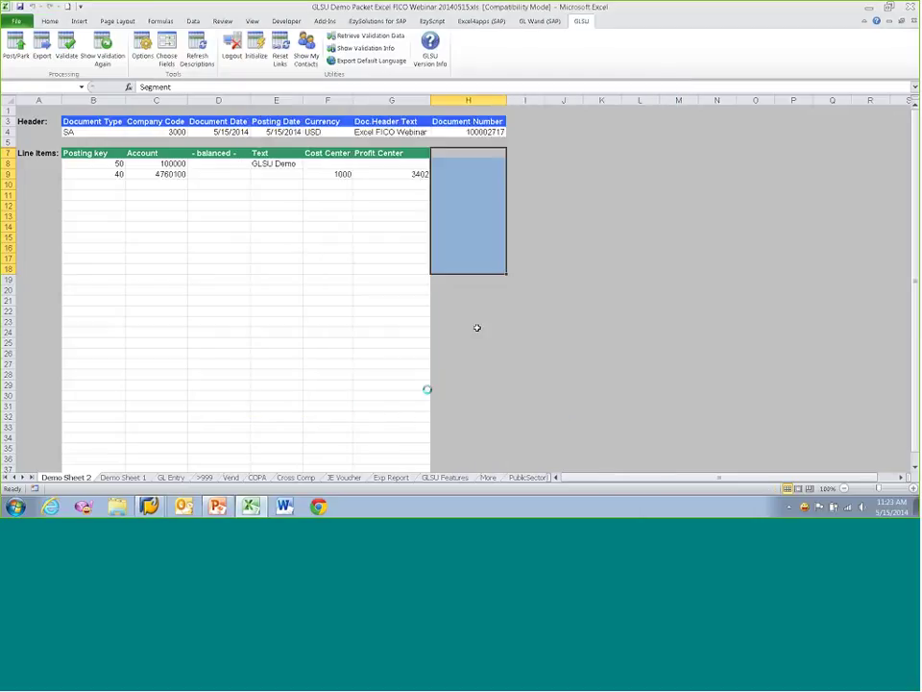
left_click(480, 278)
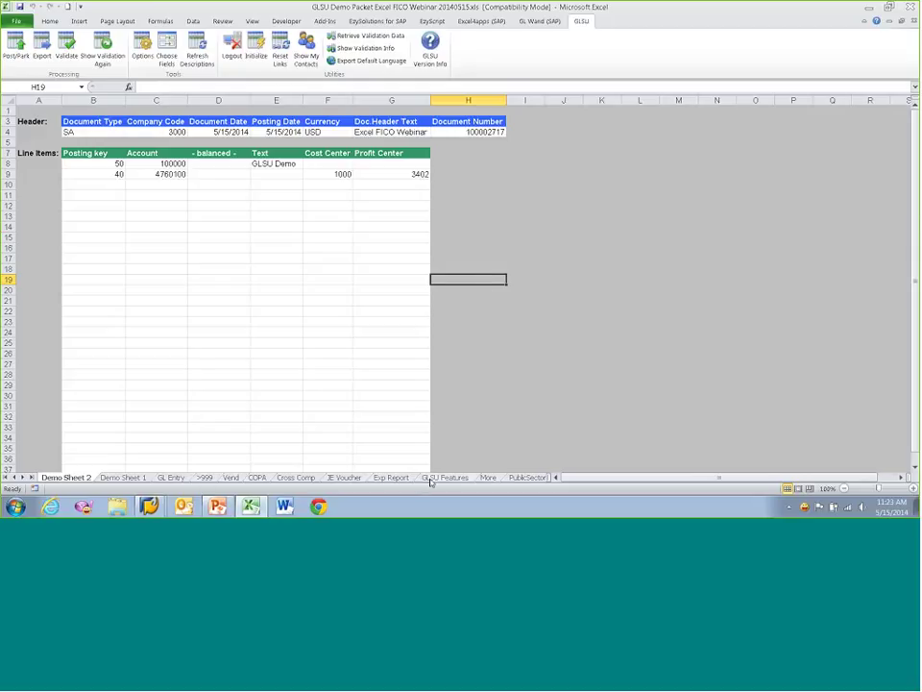
left_click(210, 478)
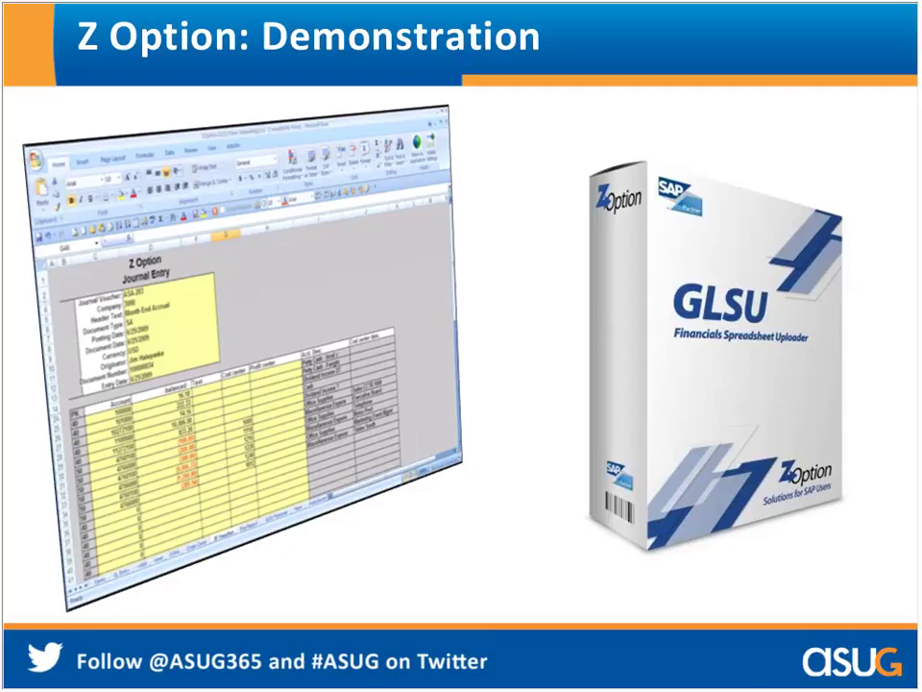
key("Page_Down")
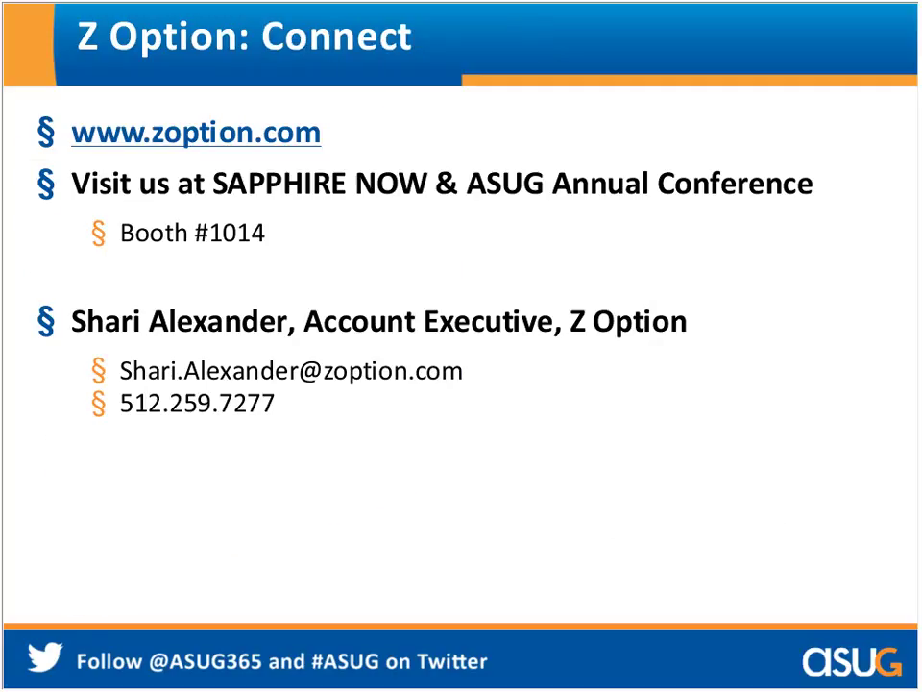
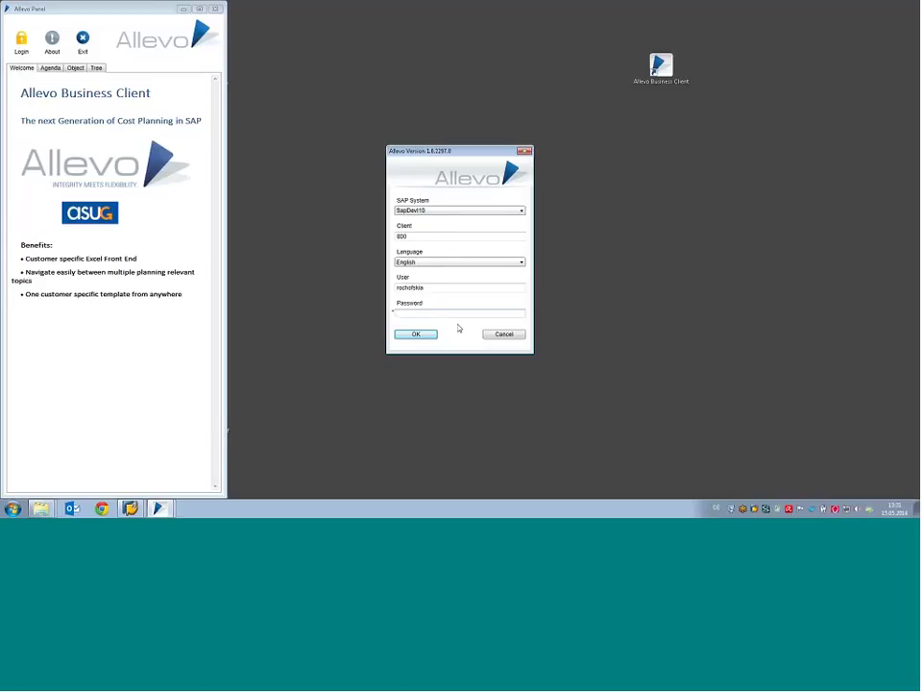
Step: Enter the account password and log in to the SapDevI10 system from the Allevo Business Client
type("******")
key("Return")
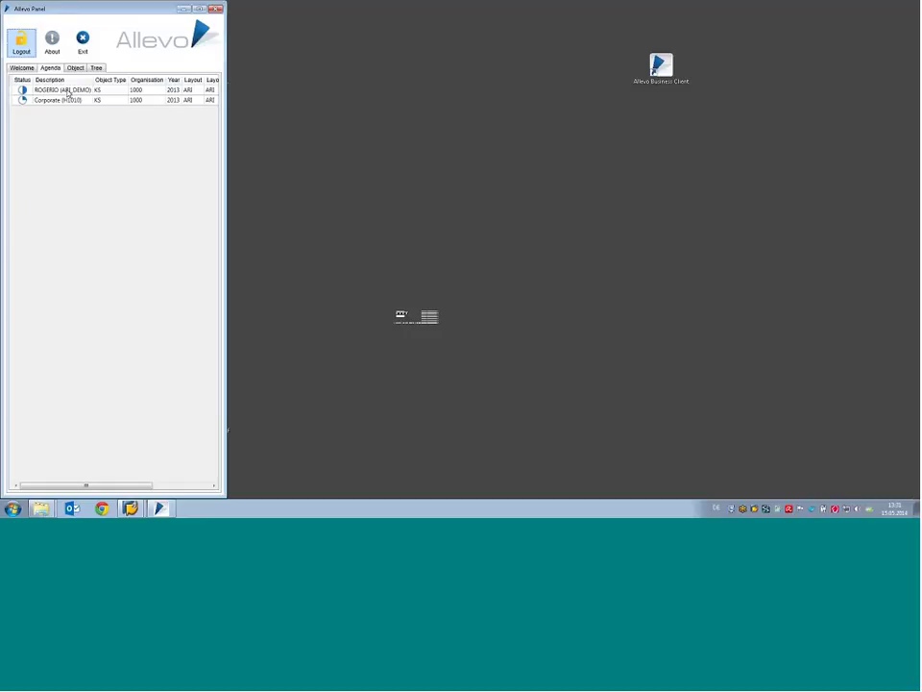
Step: Open the ARI_DEMO agenda entry and load cost center 1000 Corporate Services into the planning sheet
double_click(67, 90)
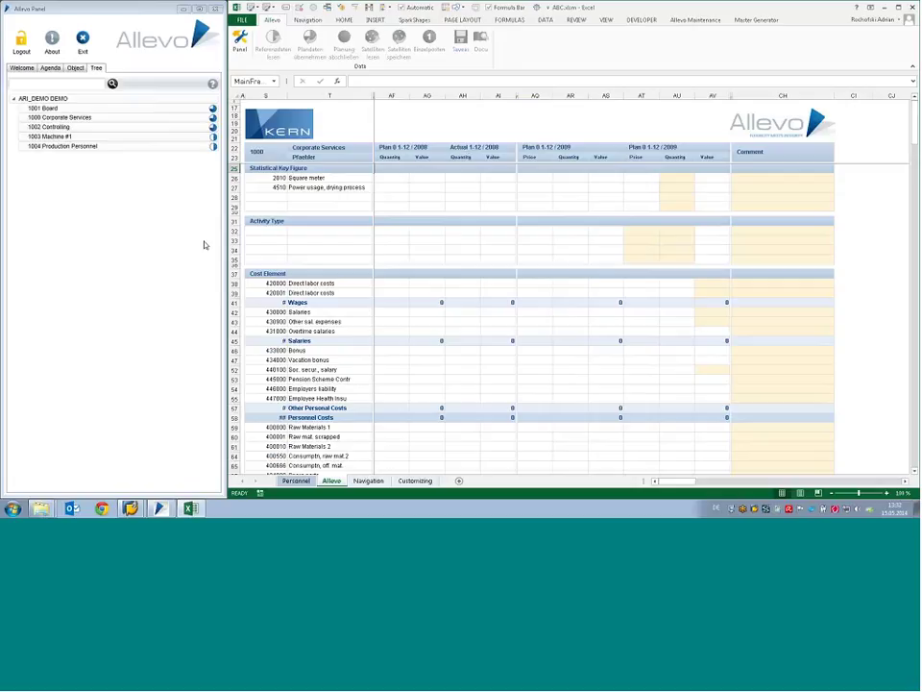
left_click(64, 119)
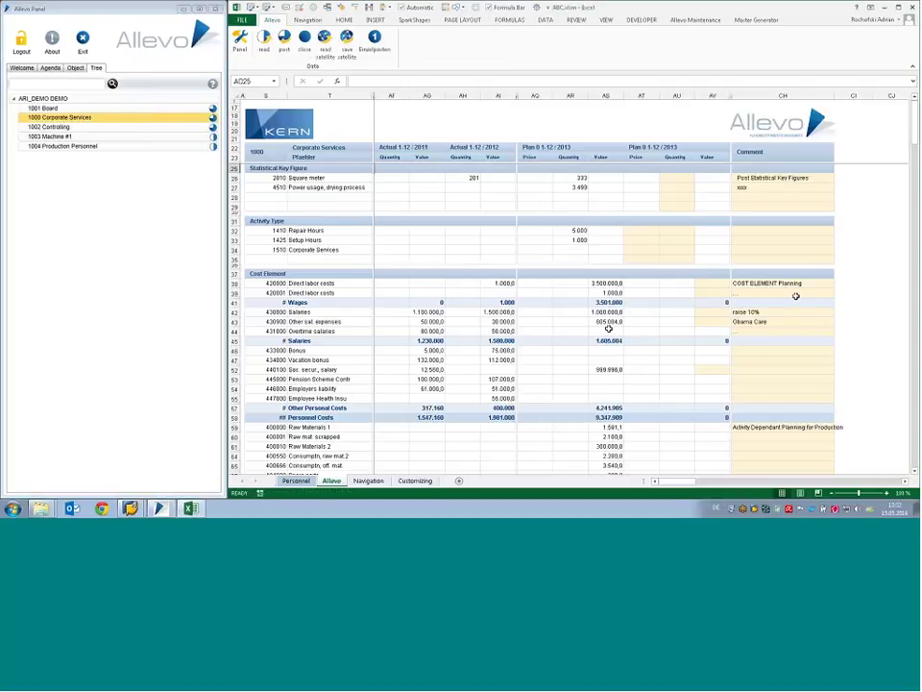
Step: Plan the 2013 Salaries value in AV42 as the 2012 actual plus 10% with the formula =AI42*1,1
left_click(708, 312)
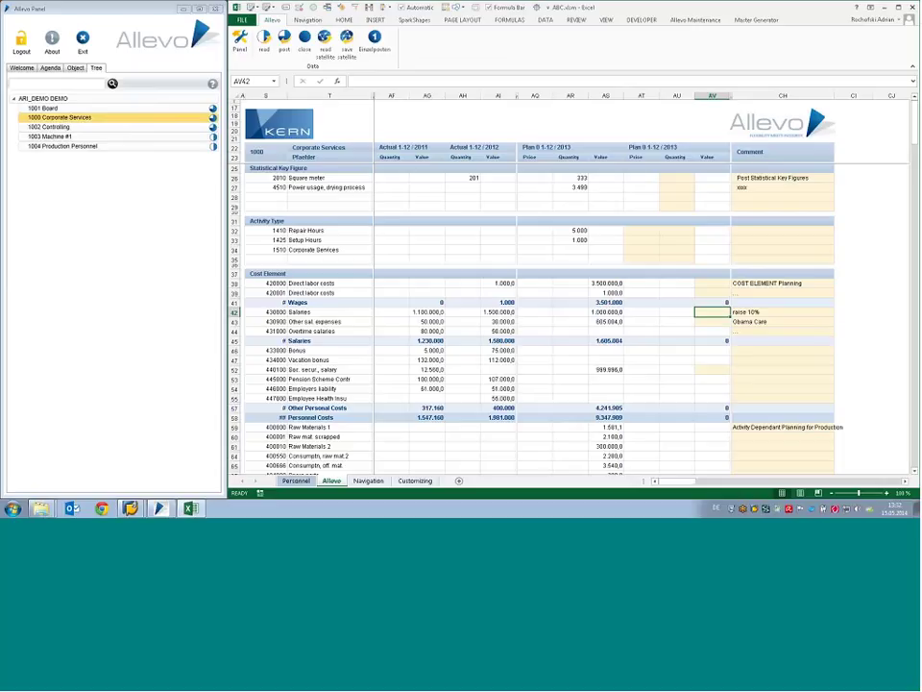
left_click(308, 20)
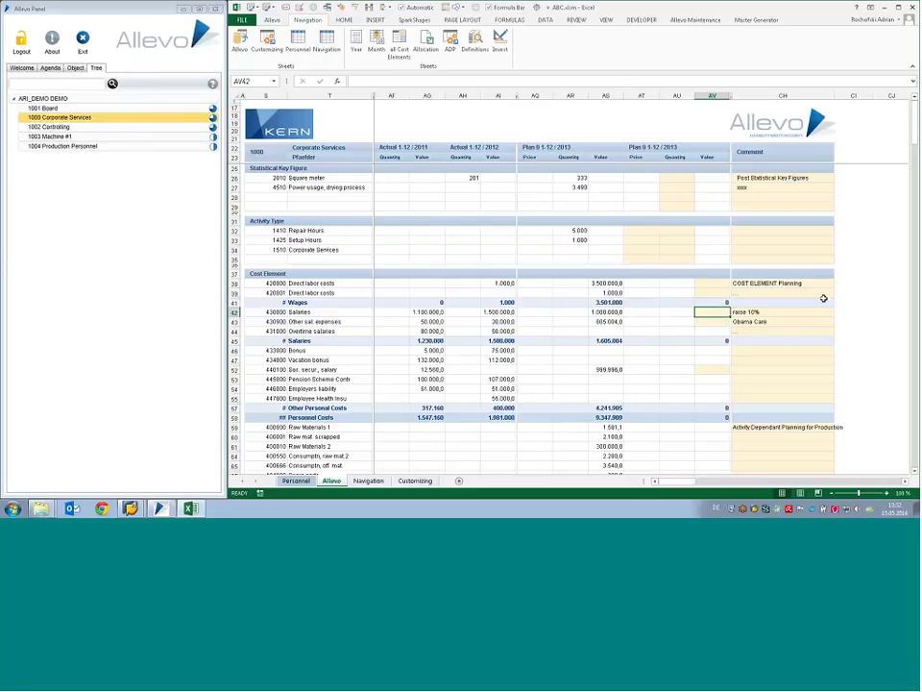
type("=")
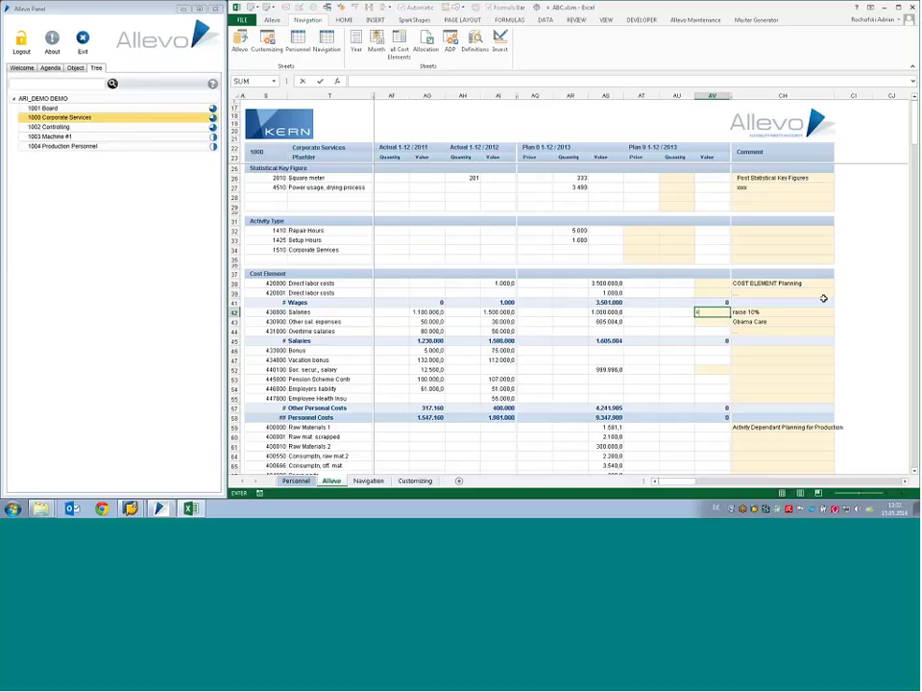
key("Left")
key("Left")
key("Left")
key("Left")
key("Left")
key("Left")
type("*1,1")
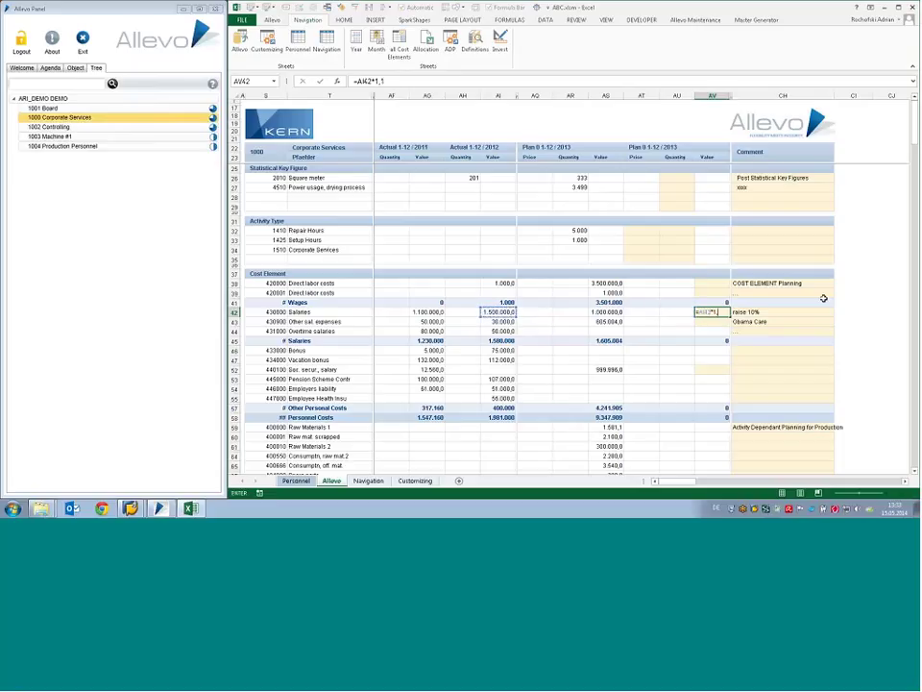
key("Return")
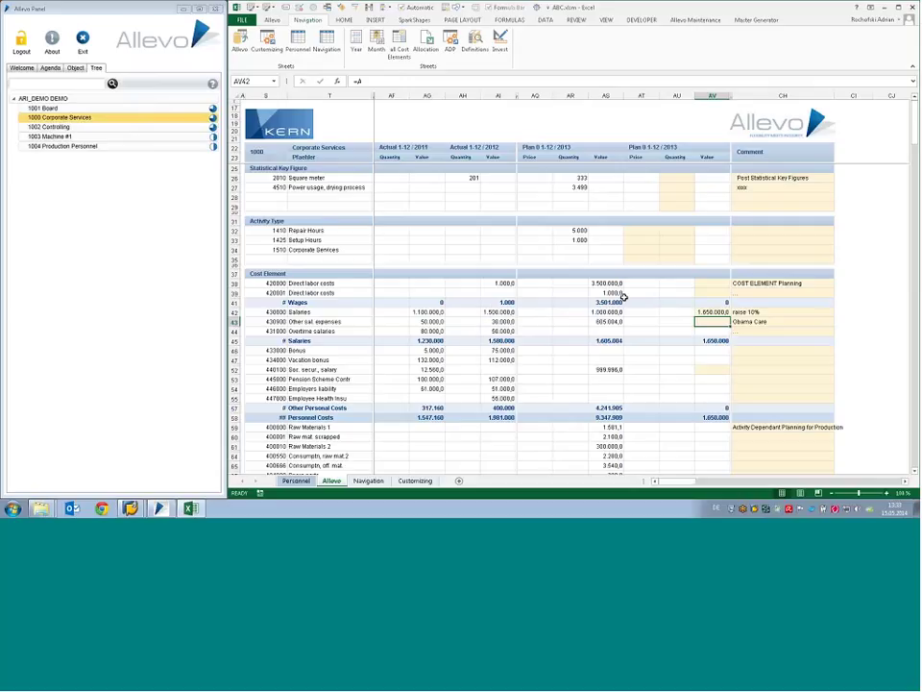
Step: Review the cost elements down the planning sheet and switch to the monthly plan view
scroll(497, 325, "down", 6)
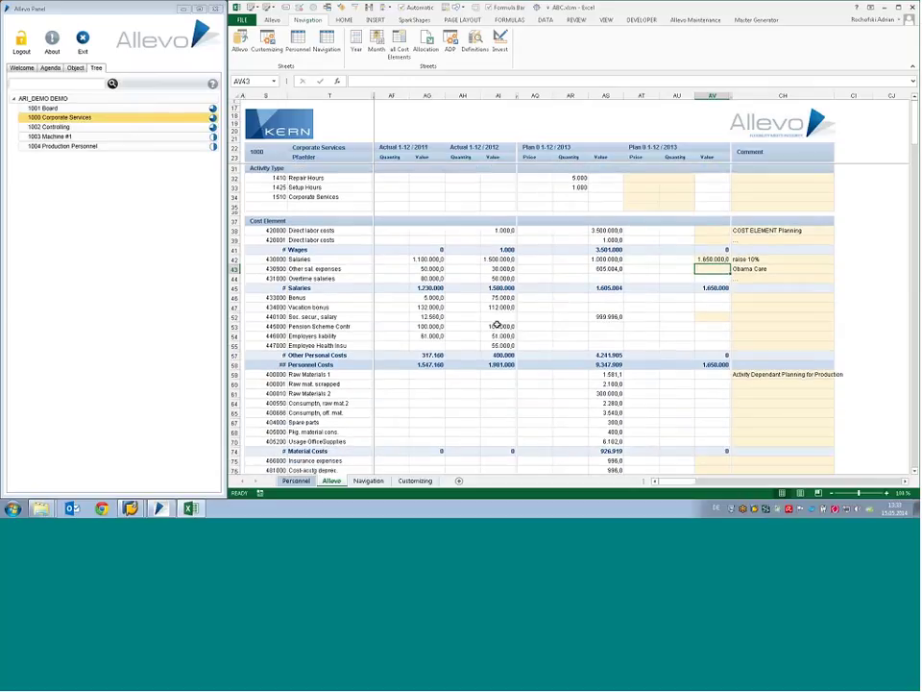
scroll(497, 324, "down", 6)
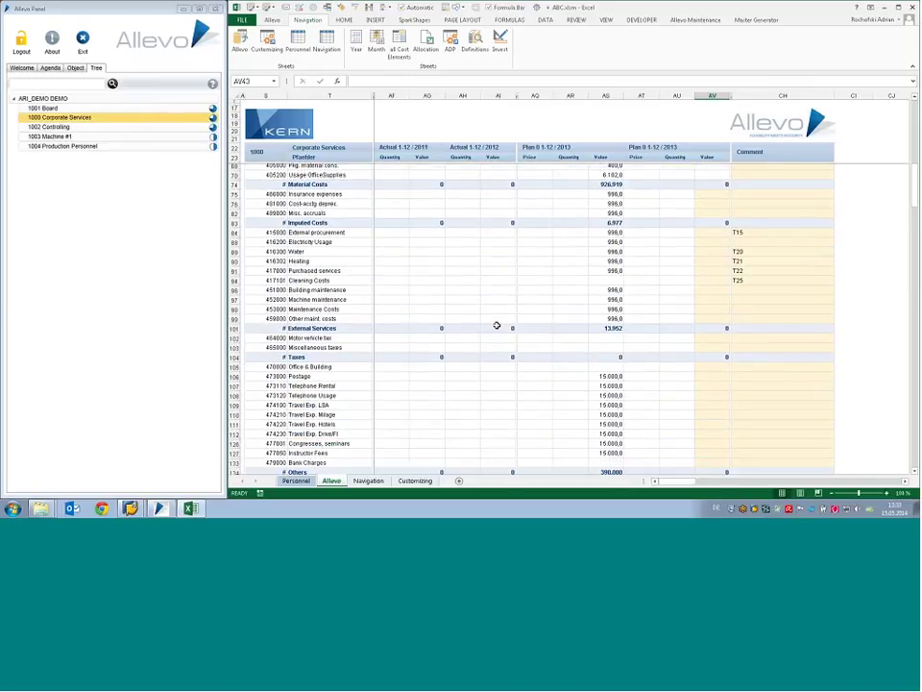
scroll(495, 324, "up", 5)
scroll(496, 325, "up", 7)
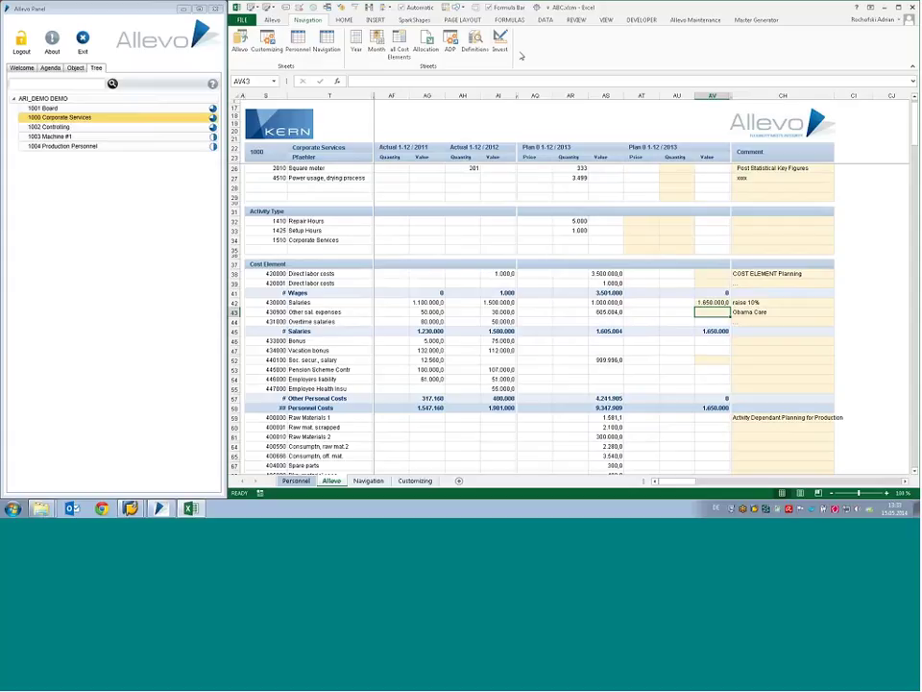
left_click(358, 45)
left_click(377, 43)
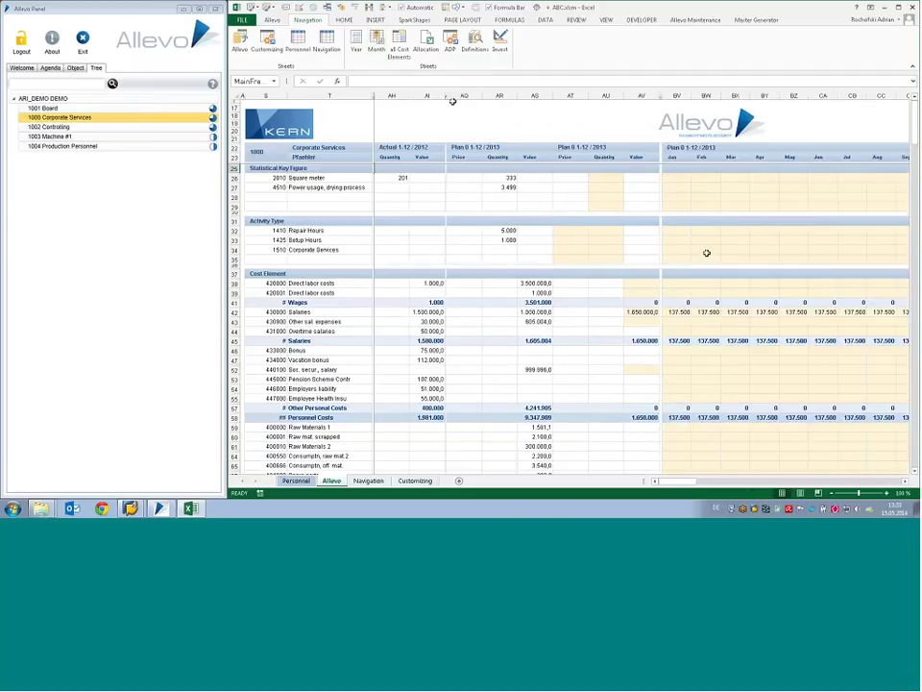
Step: Show the Allocation planning view followed by the ADP view for Corporate Services
left_click(427, 50)
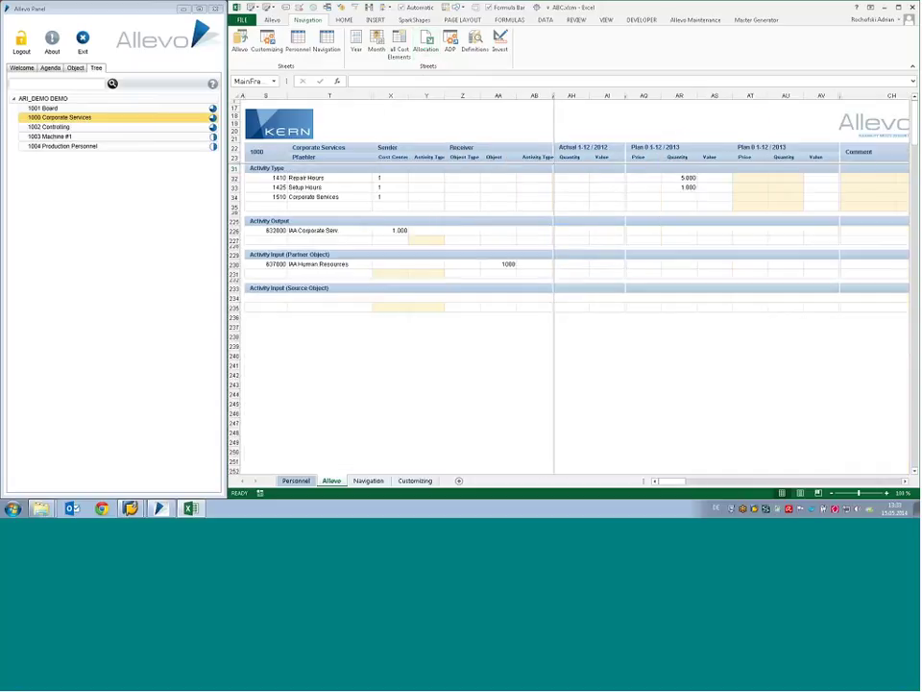
left_click(451, 50)
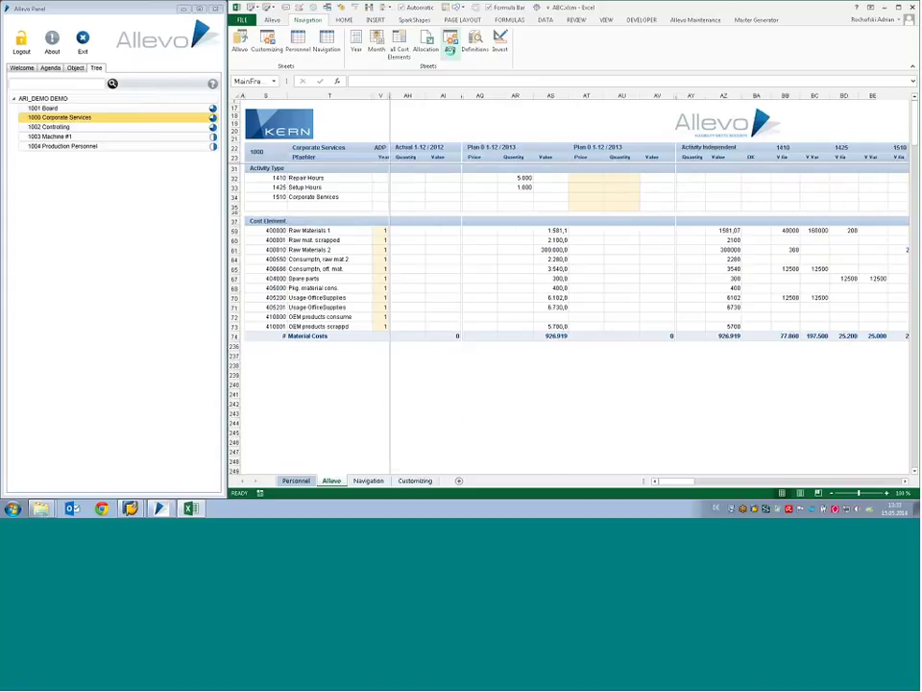
Step: Show the Invest planning view for Corporate Services and return to the main Allevo planning view
left_click(499, 40)
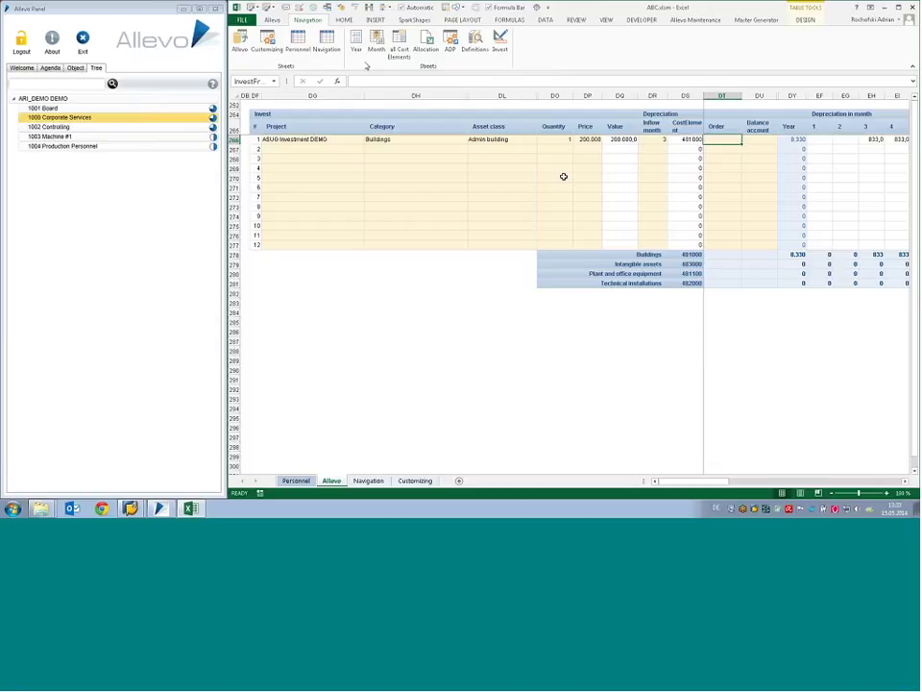
left_click(238, 48)
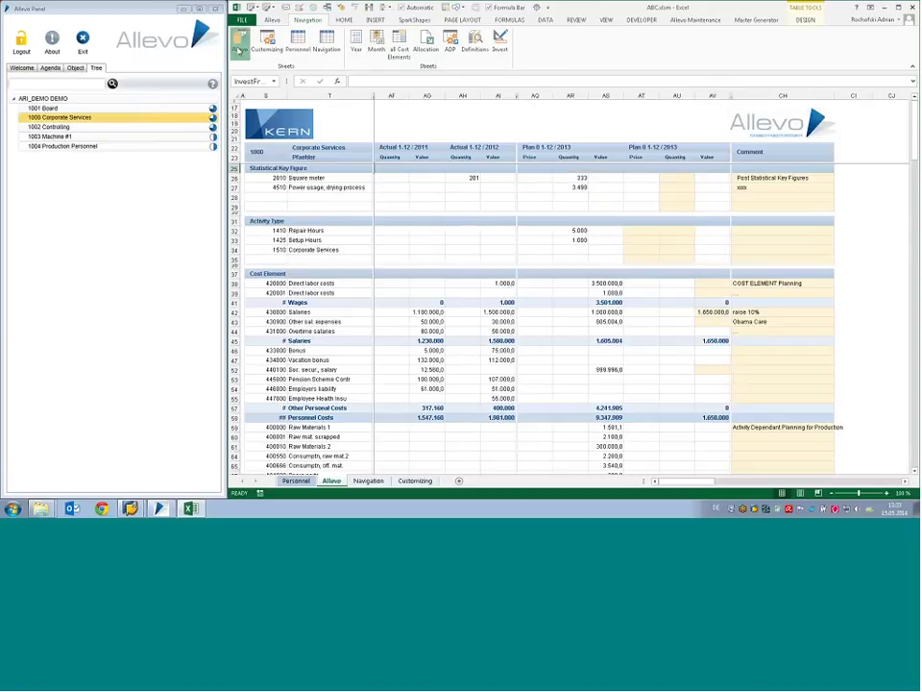
Step: Extend the comment on the 430000 Salaries row in CH42 to read "raise 10% ASUG"
left_click(713, 312)
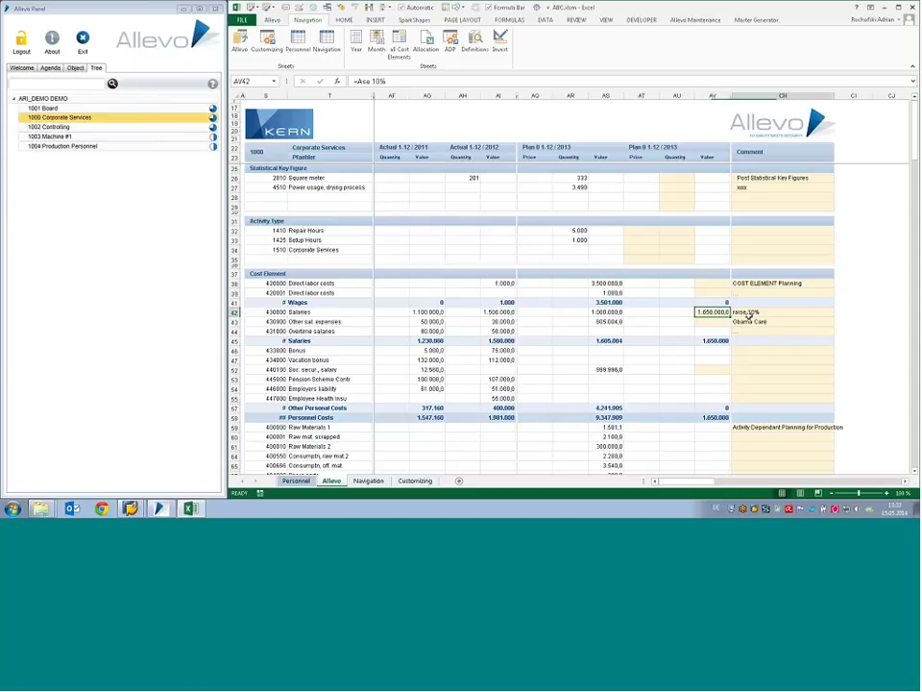
left_click(775, 314)
double_click(780, 316)
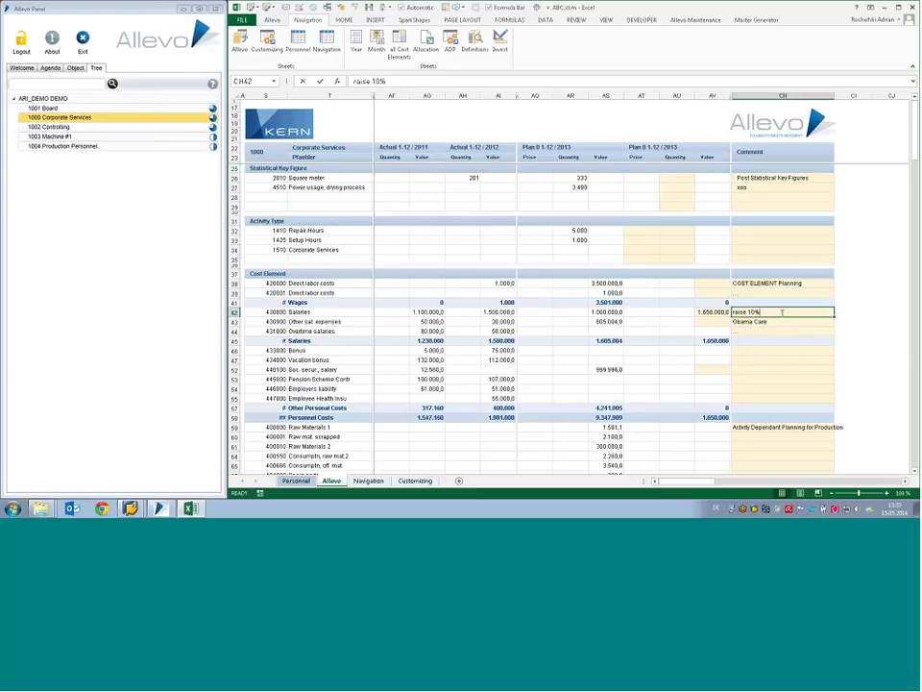
type("ASUG")
key("Return")
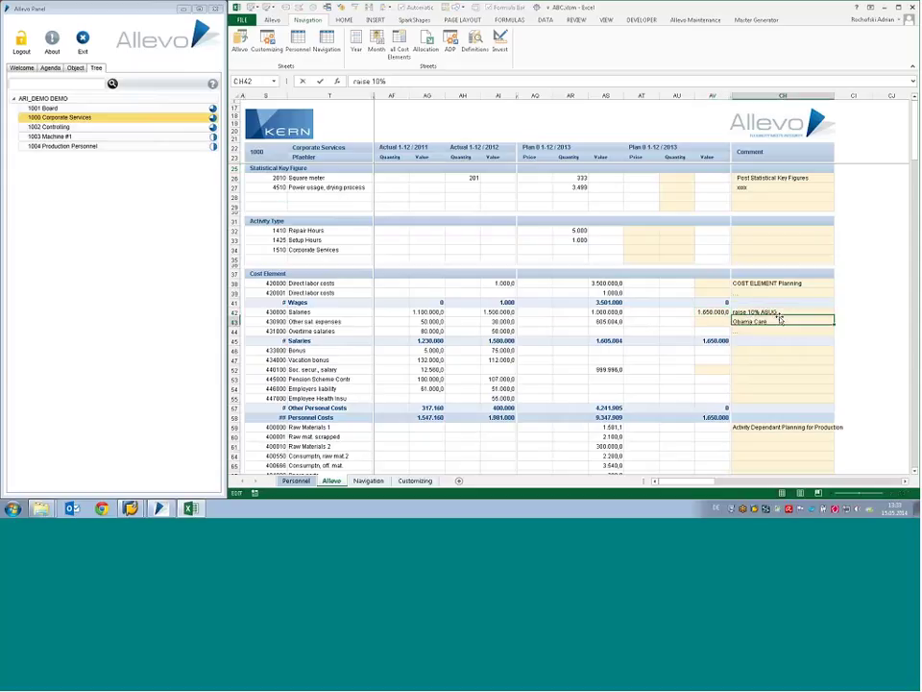
left_click(828, 312)
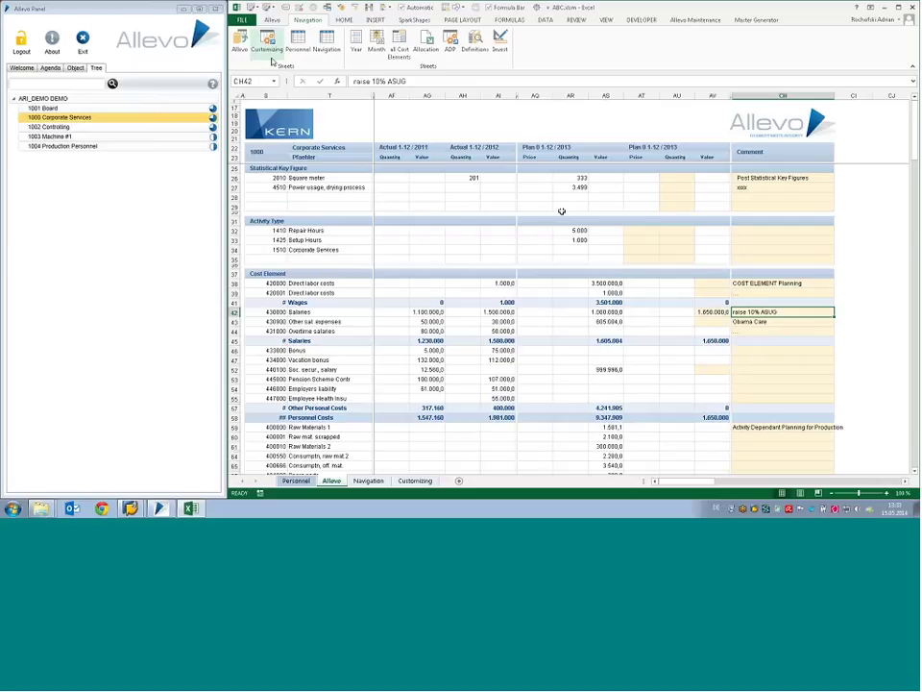
Step: Post the Corporate Services plan data to SAP and check the Salaries plan value against the 2012 actual
left_click(273, 19)
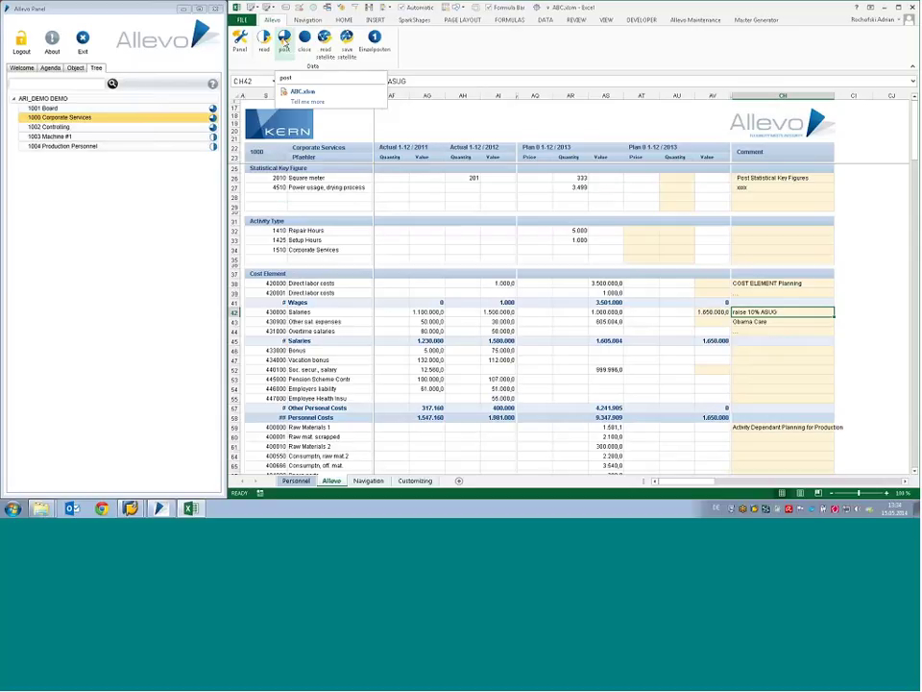
left_click(284, 40)
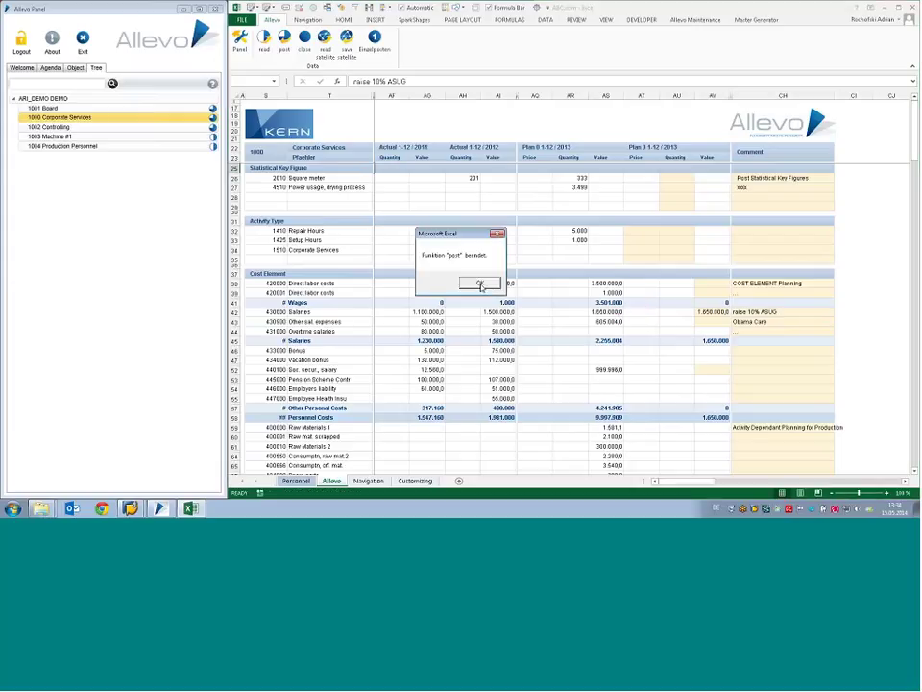
left_click(480, 284)
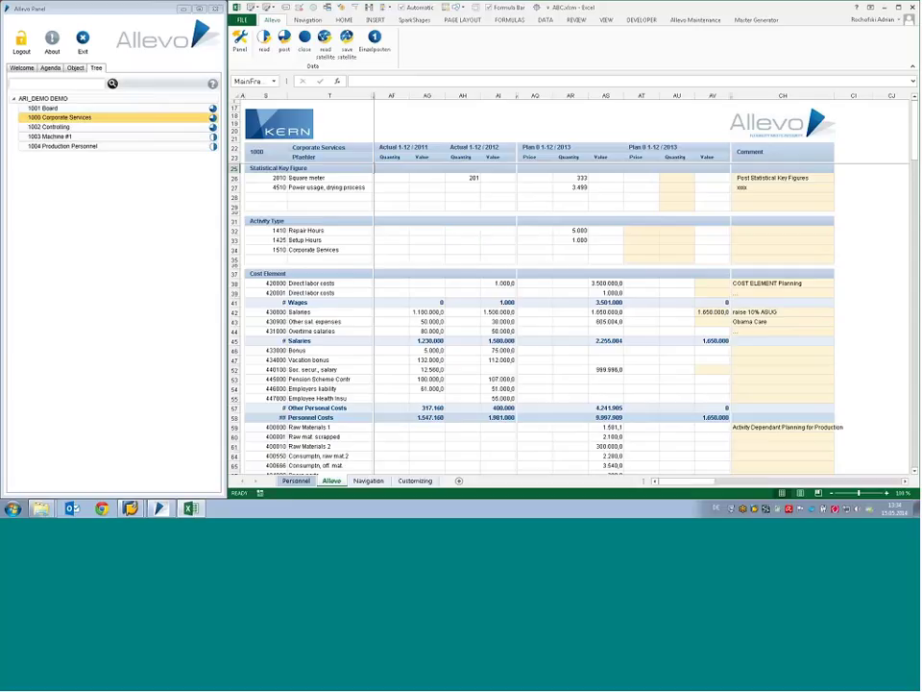
left_click(611, 312)
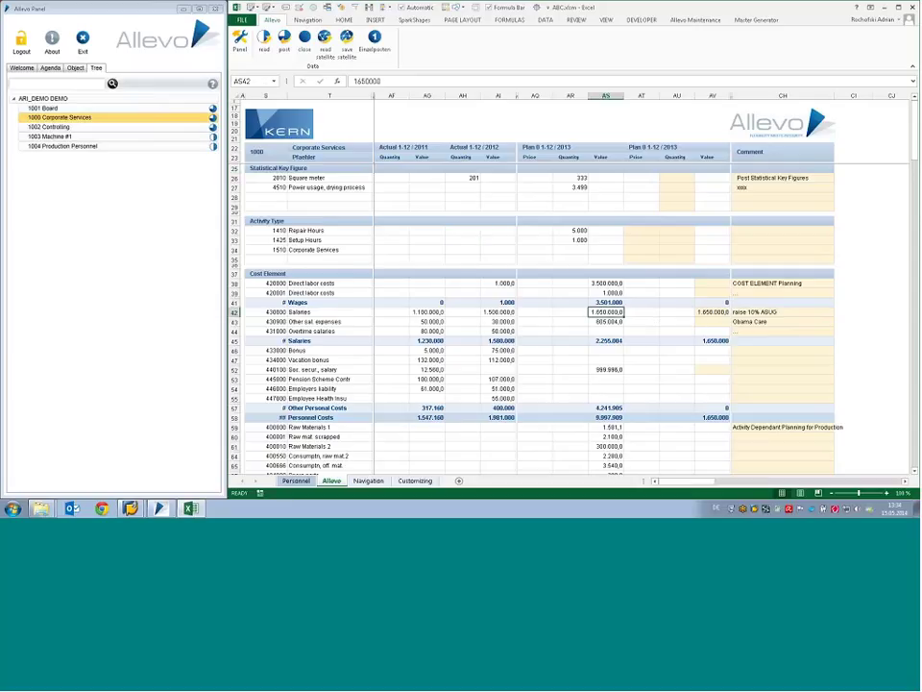
left_click(502, 312)
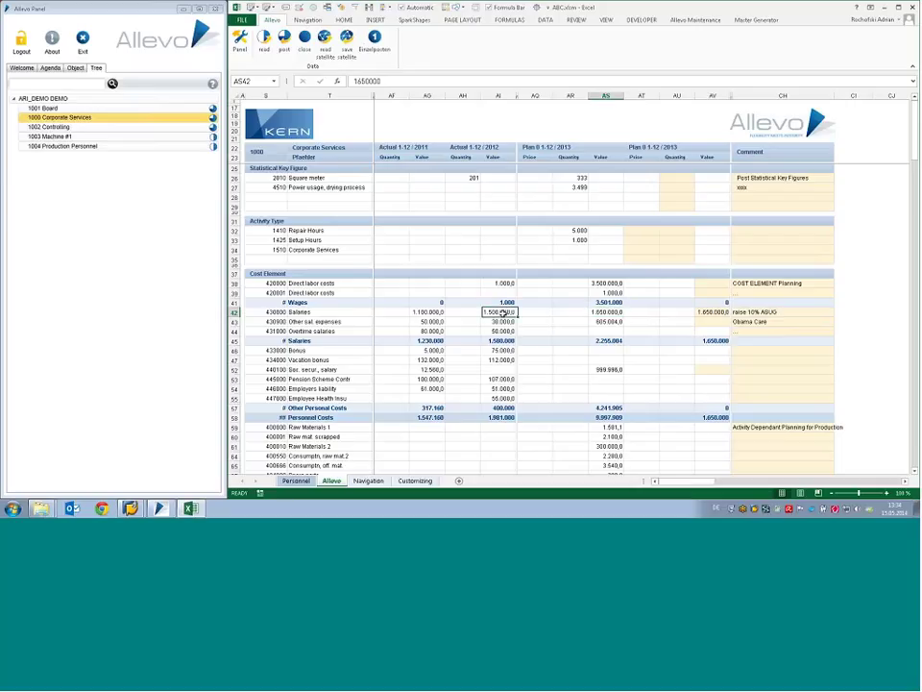
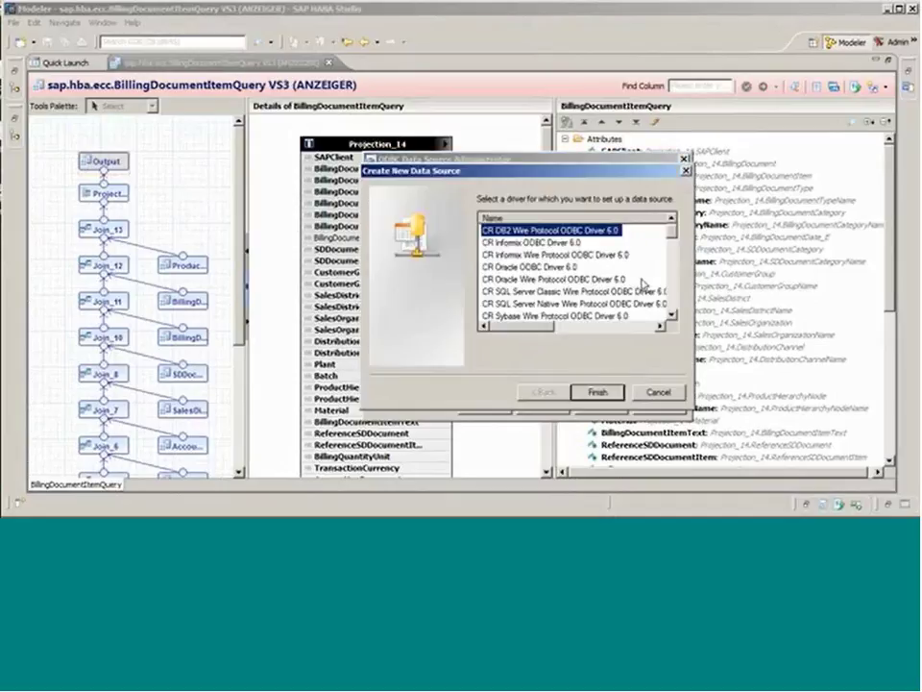
Step: Choose the HDBODBC32 driver for the new ODBC system data source
scroll(595, 279, "down", 4)
left_click(507, 266)
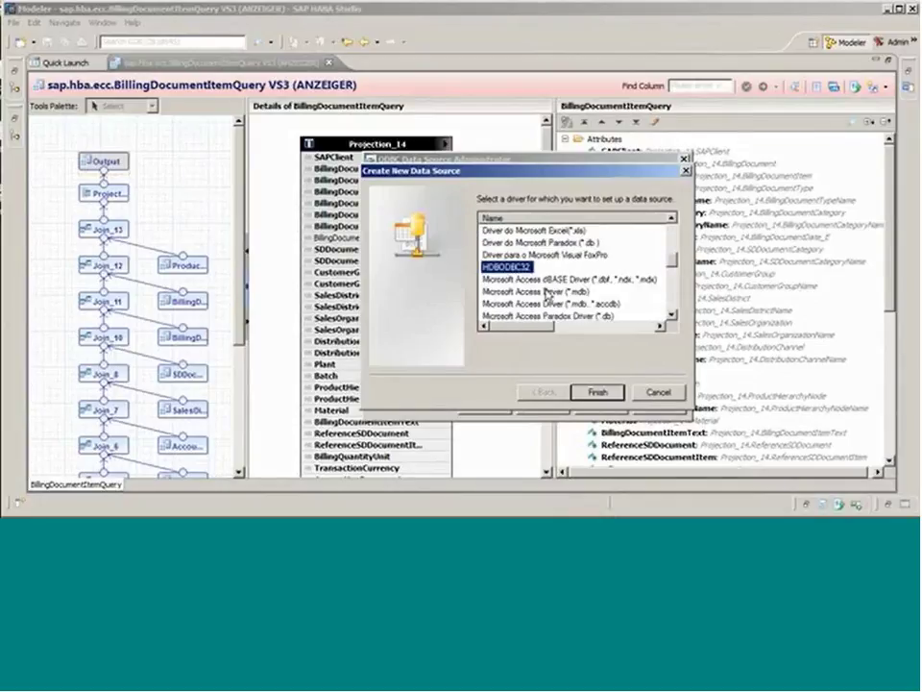
left_click(597, 393)
Step: Enter VS3 as the data source name and description, and fill in the server and port
type("V")
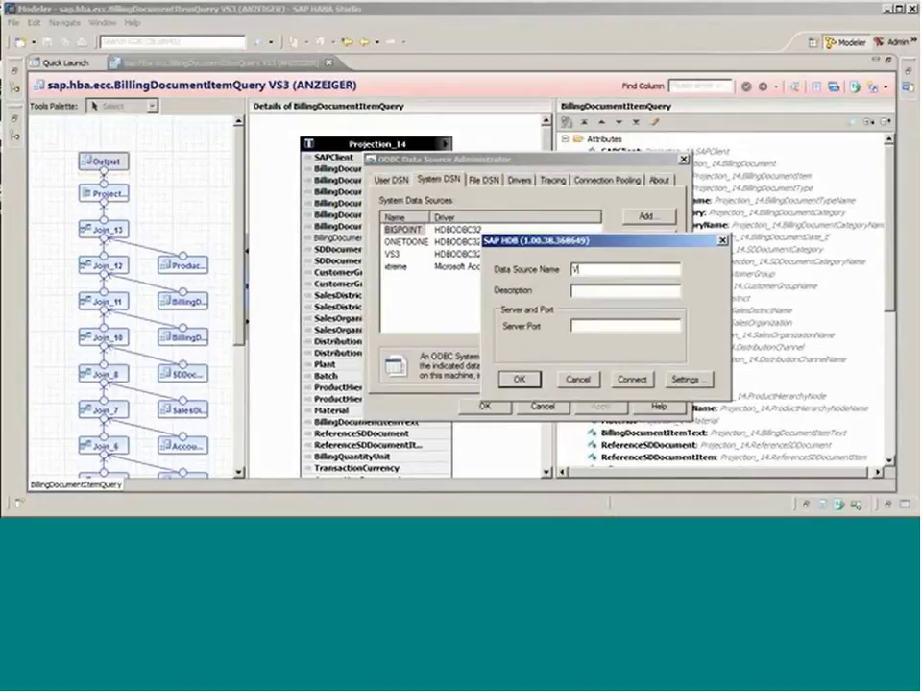
type("S3")
left_click(636, 292)
type("VS3")
left_click(622, 324)
type("15")
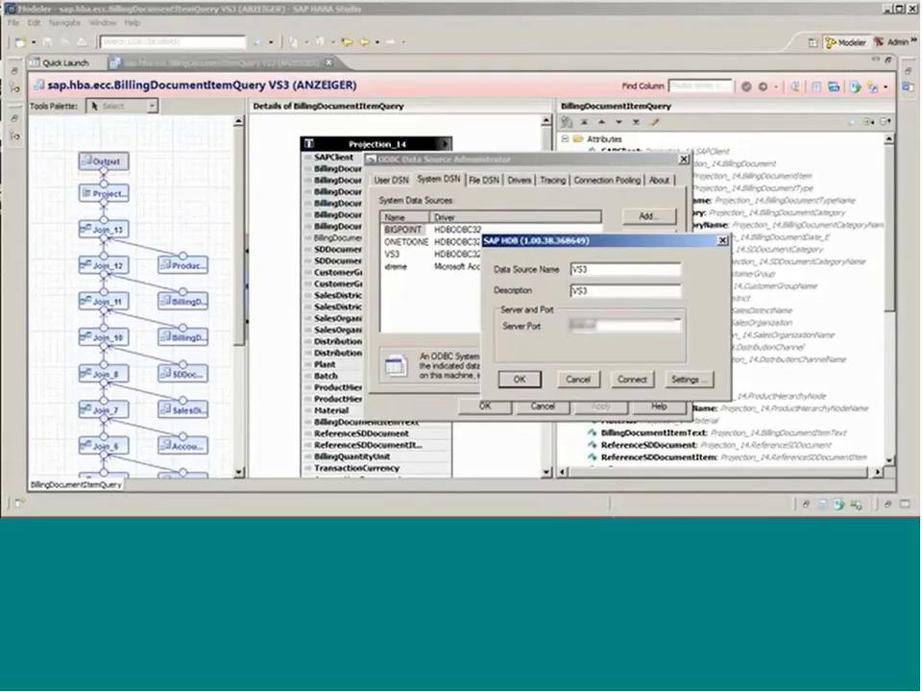
type("15")
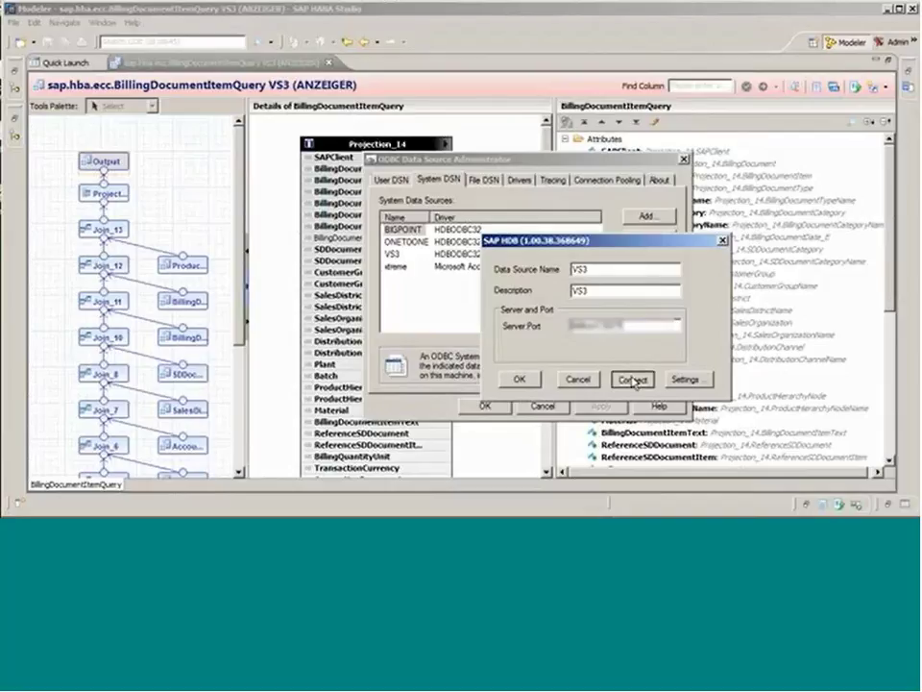
Step: Test the connection to the HANA server by entering the database user name and password
left_click(633, 380)
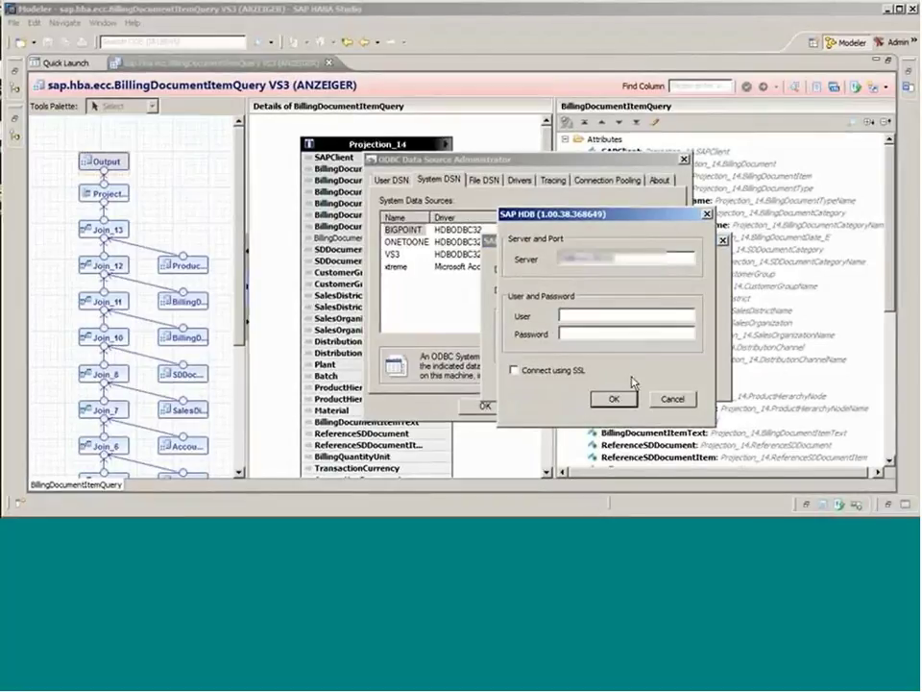
type("SYSTEM")
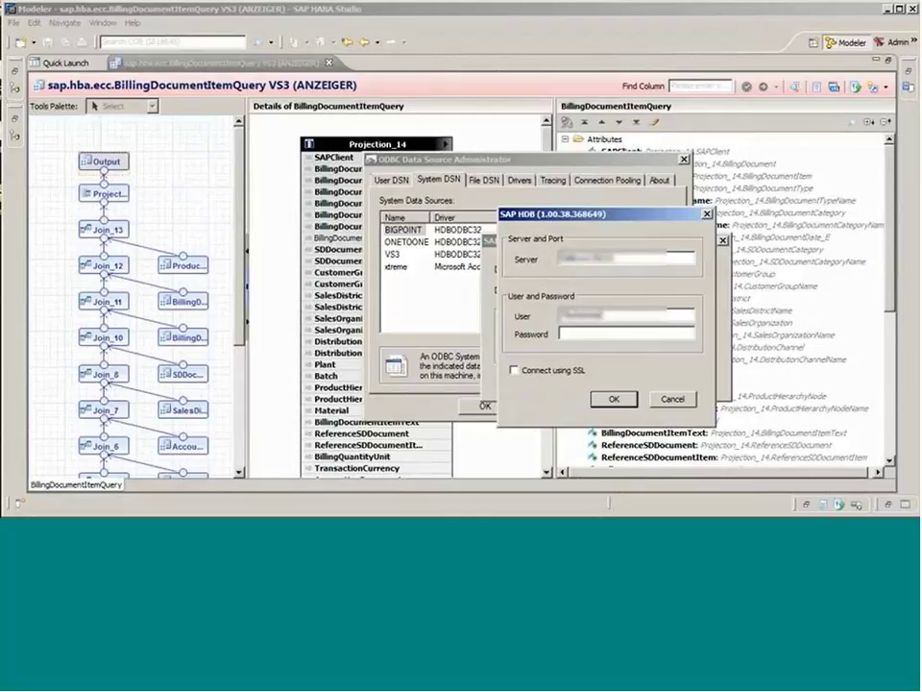
left_click(567, 334)
type("********")
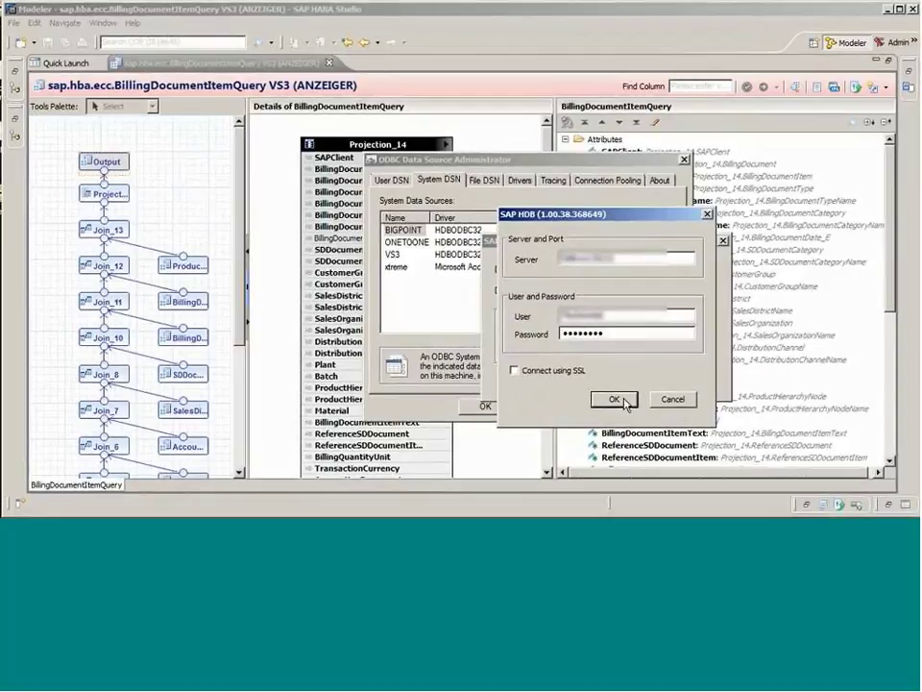
left_click(619, 400)
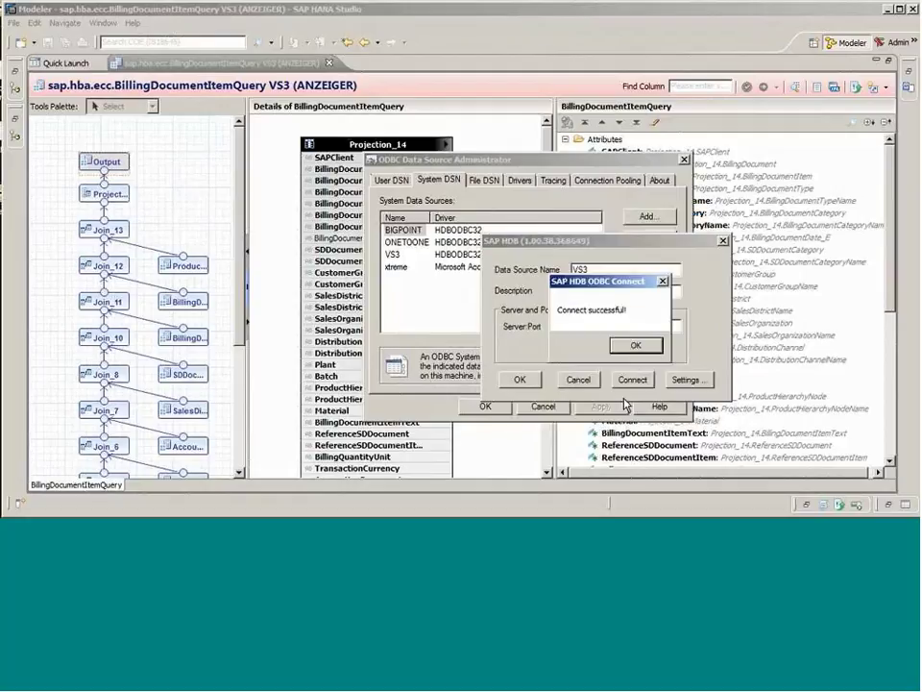
left_click(631, 348)
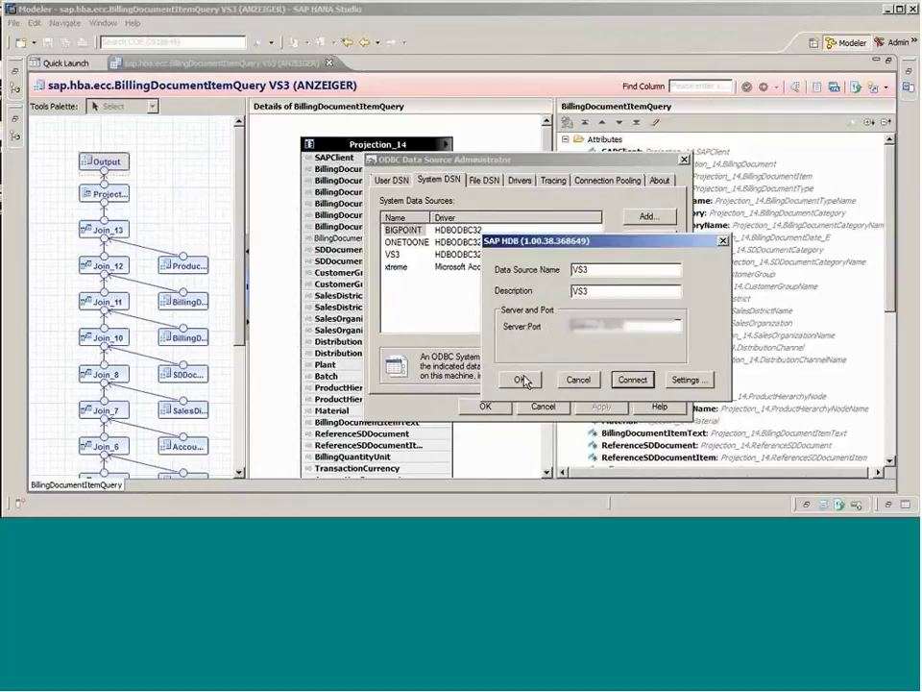
Step: Change the data source name and description to VS3-Demo, save it and close the ODBC Data Source Administrator
left_click(604, 270)
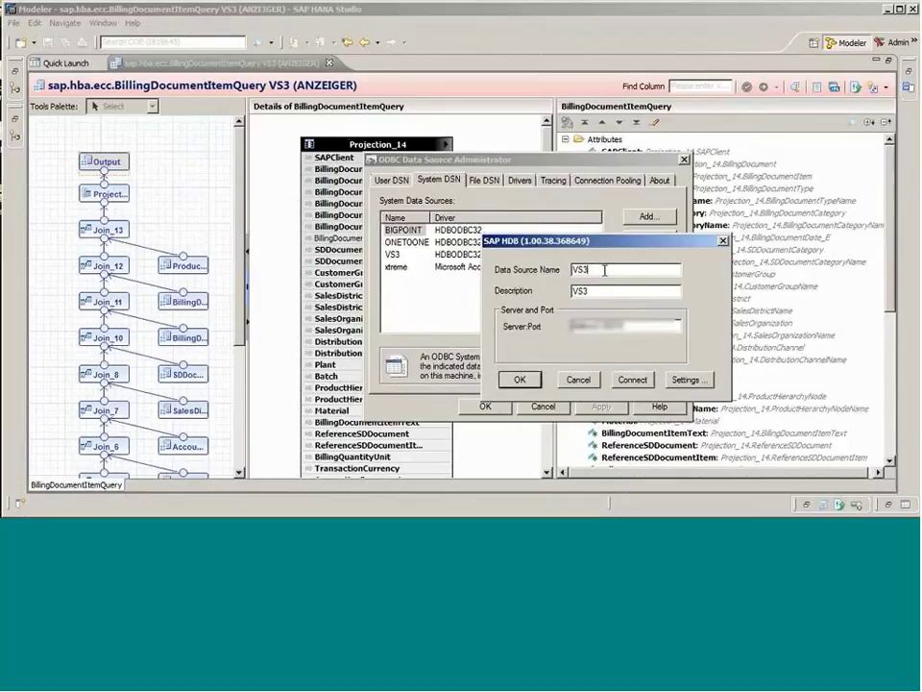
type("-Demo")
left_click(623, 290)
type("-Demo")
left_click(520, 380)
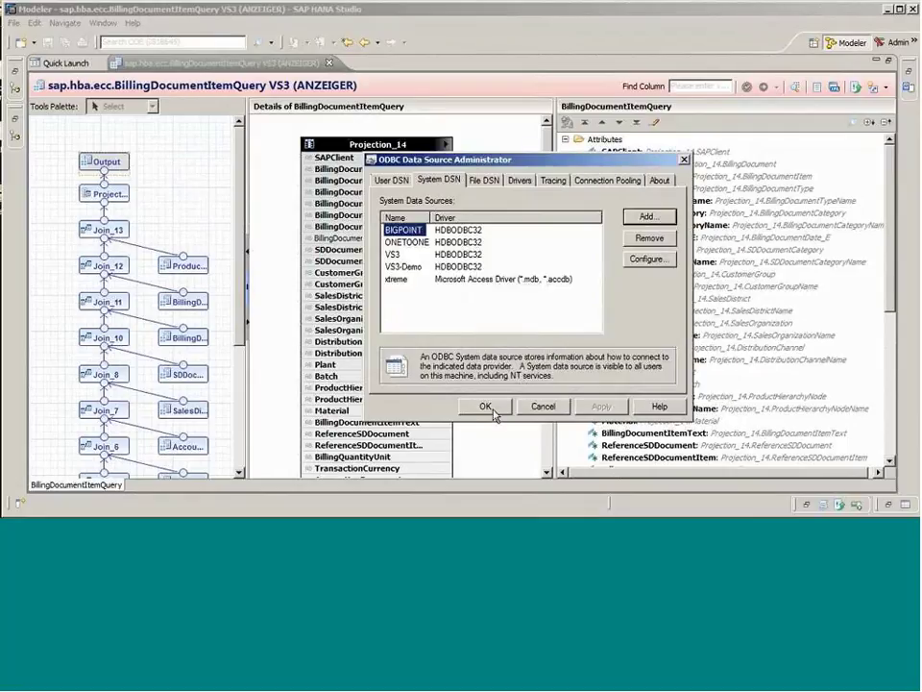
left_click(490, 411)
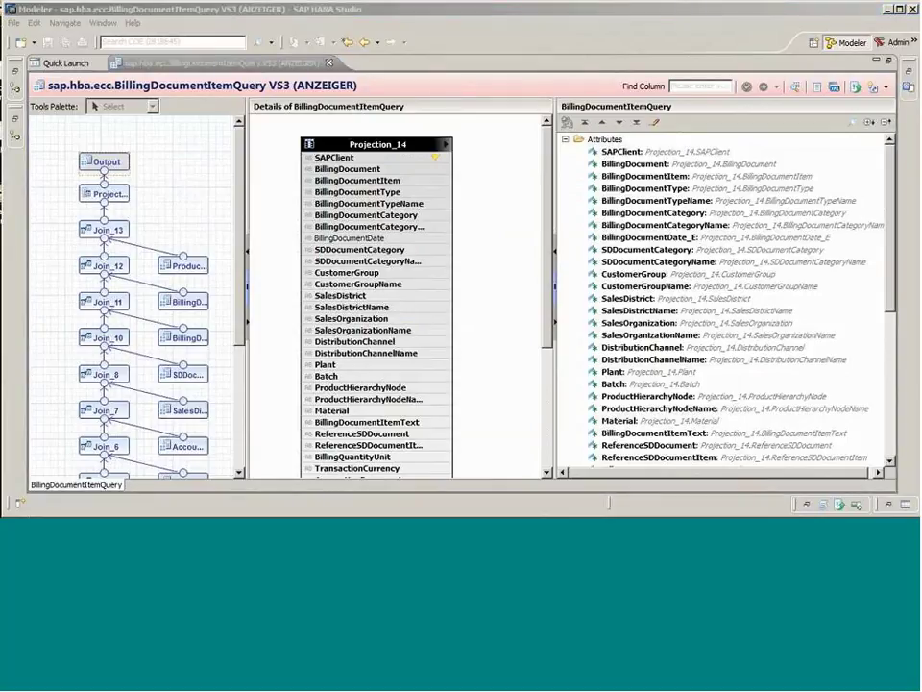
Step: Launch Microsoft Excel with the Analysis add-in and bring up its Analysis tools in a blank workbook
key("super")
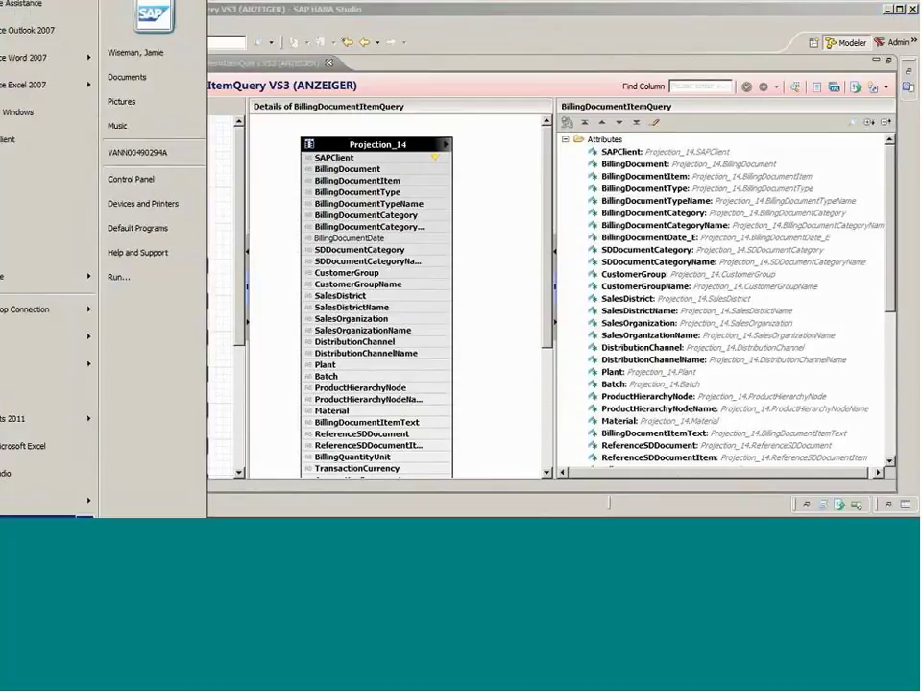
left_click(6, 458)
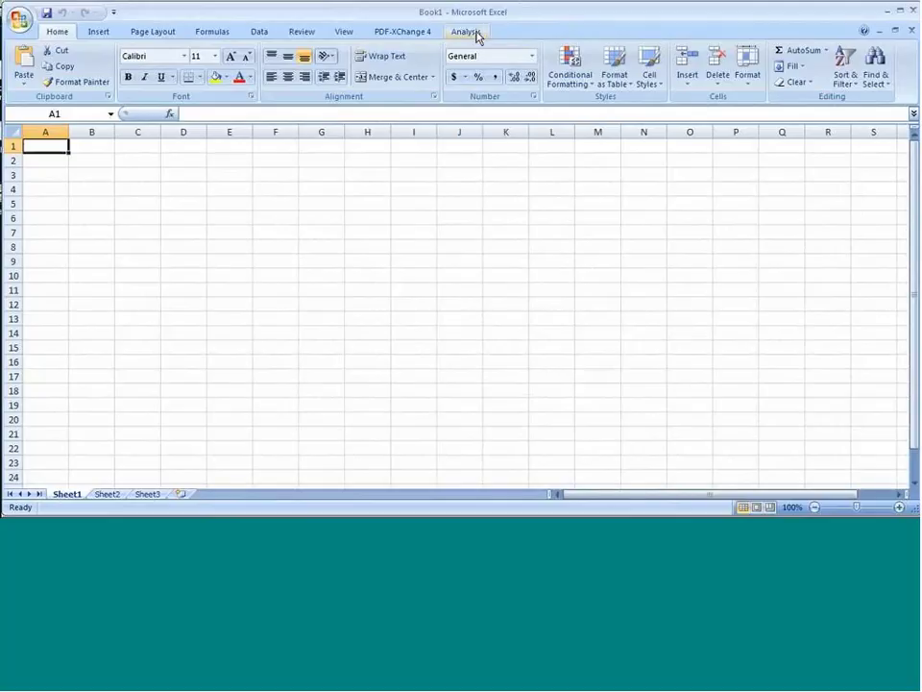
left_click(477, 35)
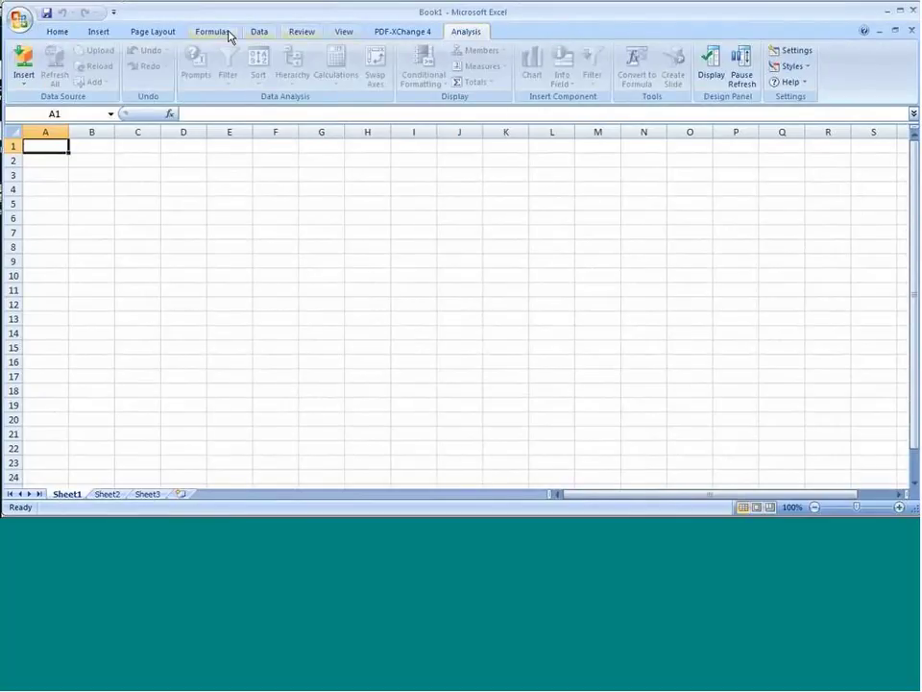
Step: Start selecting a data source to insert at A1, skipping the SAP BusinessObjects BI Platform logon
left_click(26, 82)
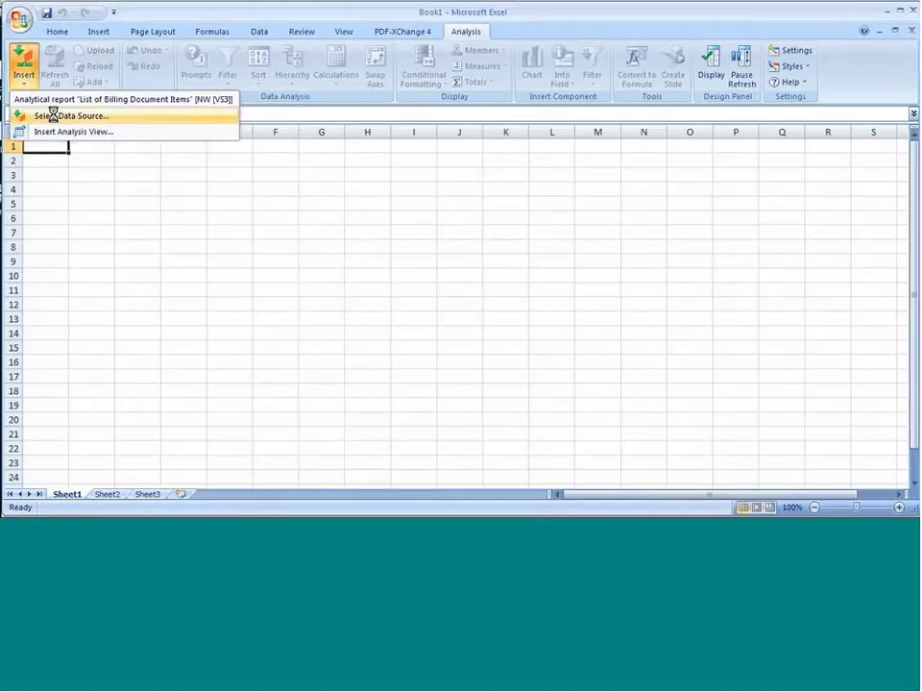
left_click(53, 114)
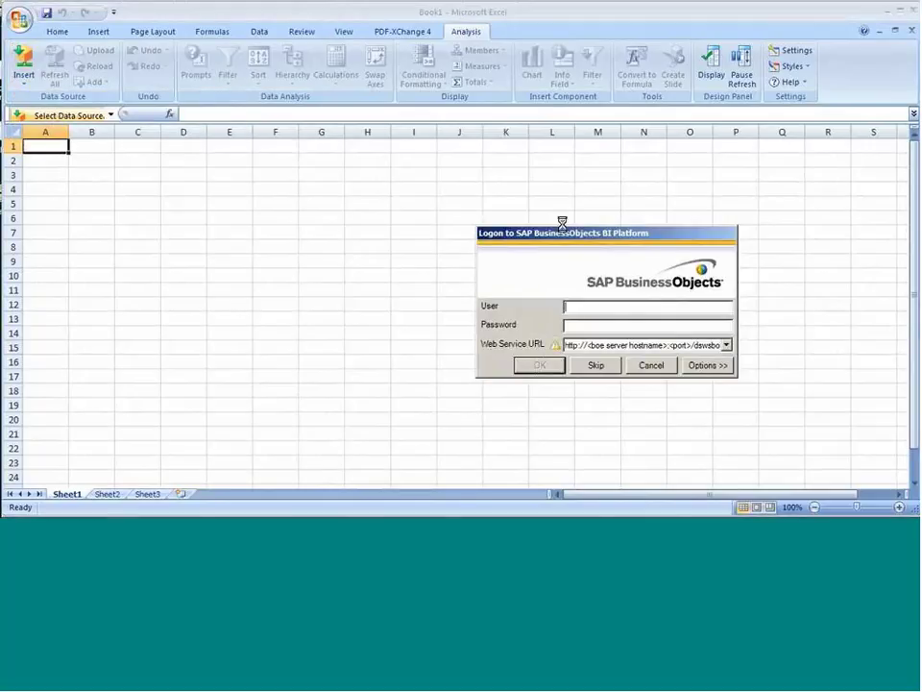
left_click_drag(562, 228, 415, 188)
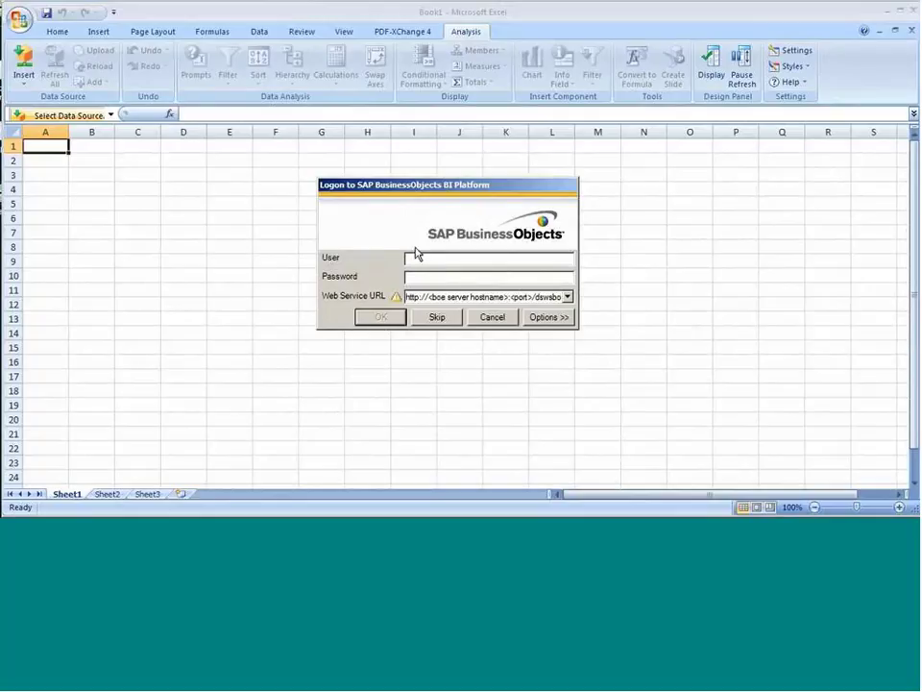
left_click(437, 319)
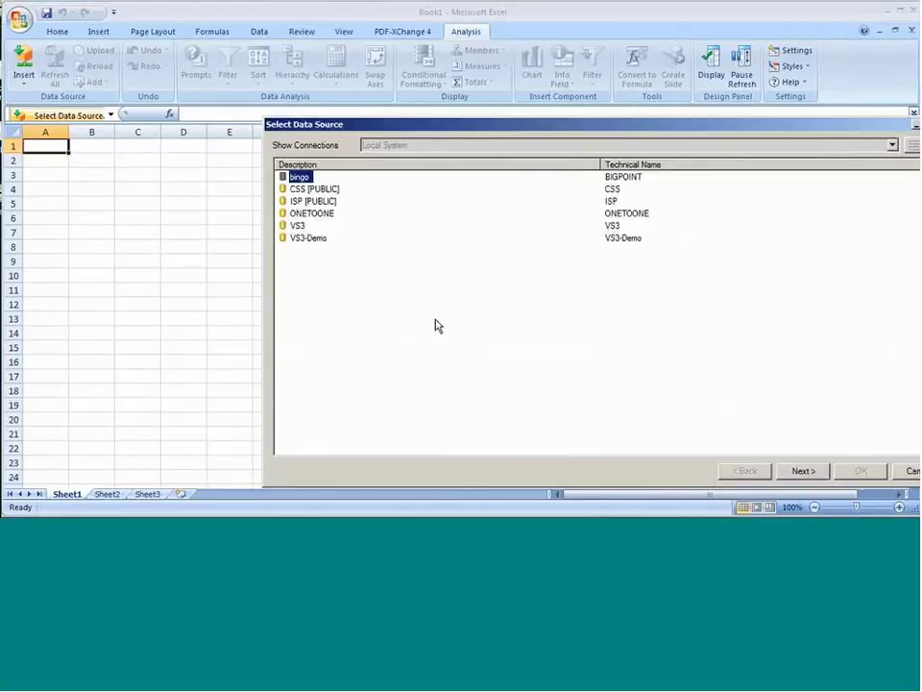
Step: Choose the VS3-Demo connection and log on to it with the account password
left_click(317, 239)
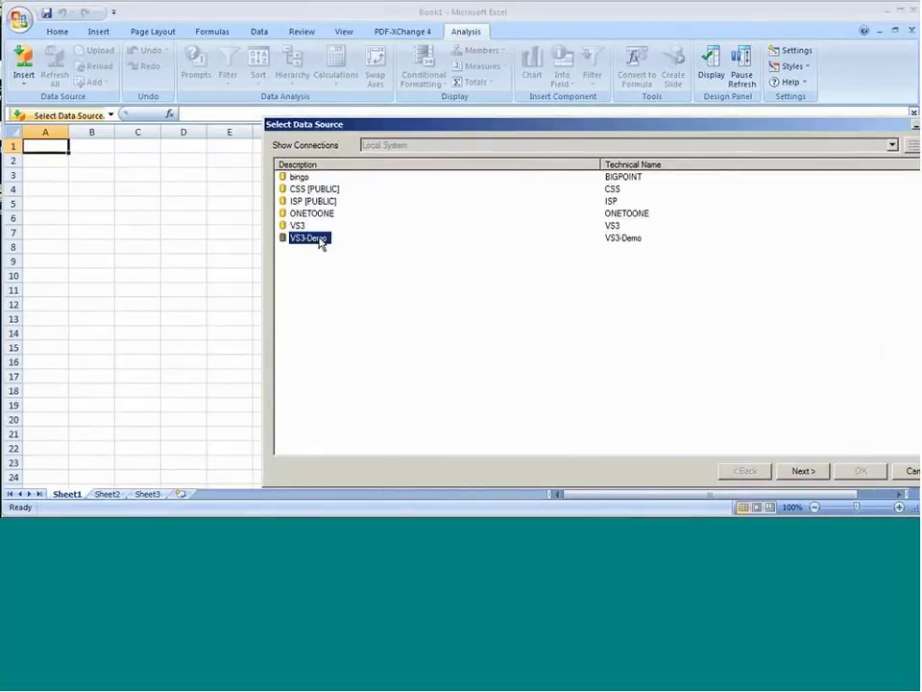
double_click(320, 242)
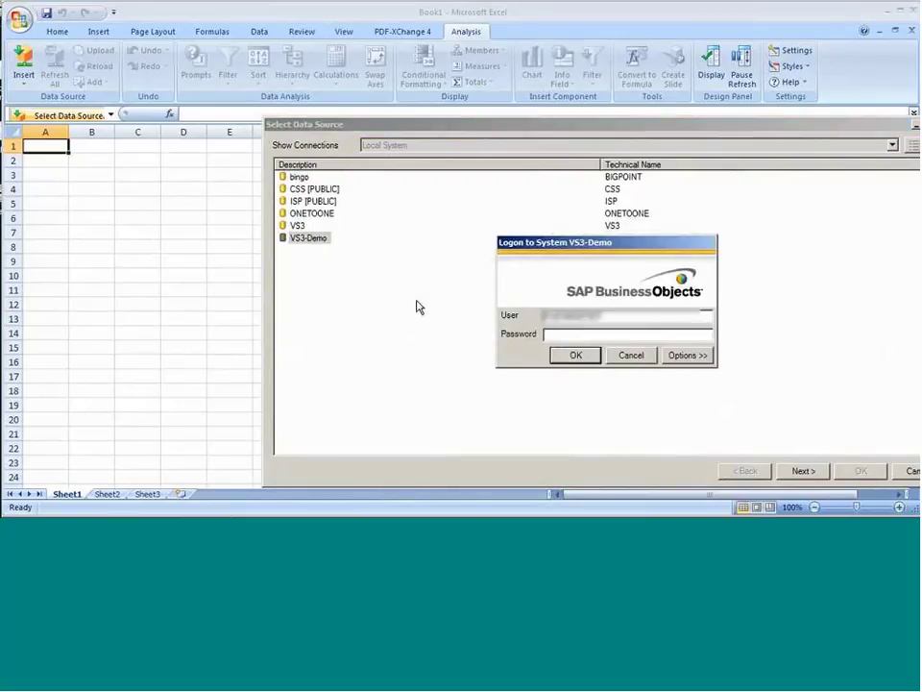
type("*********")
left_click(577, 355)
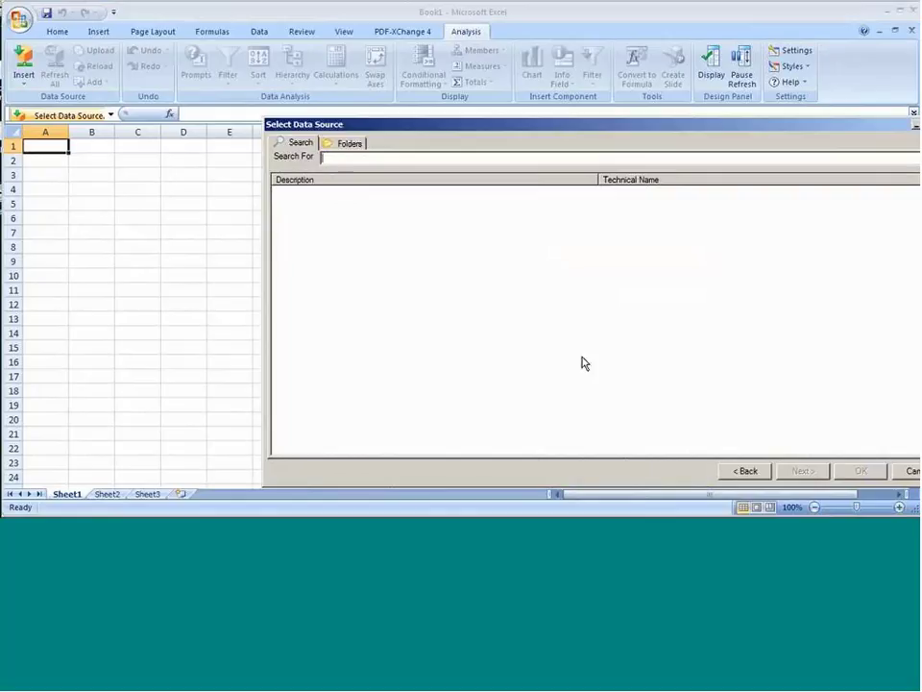
Step: Search the data sources for "billing" and insert the analytical report "List of Billing Document Items"
type("billing")
key("Return")
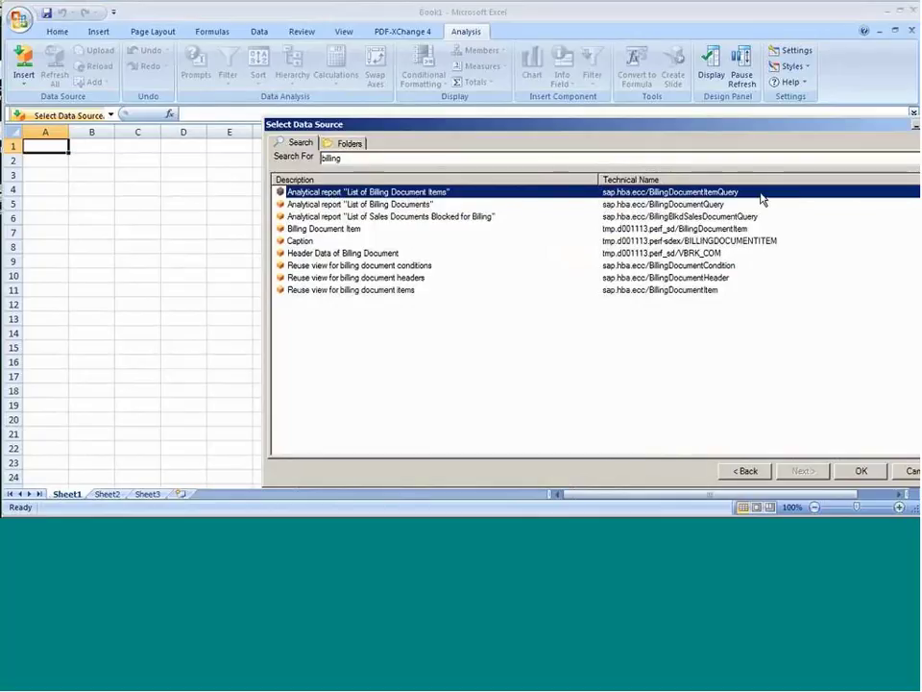
double_click(503, 192)
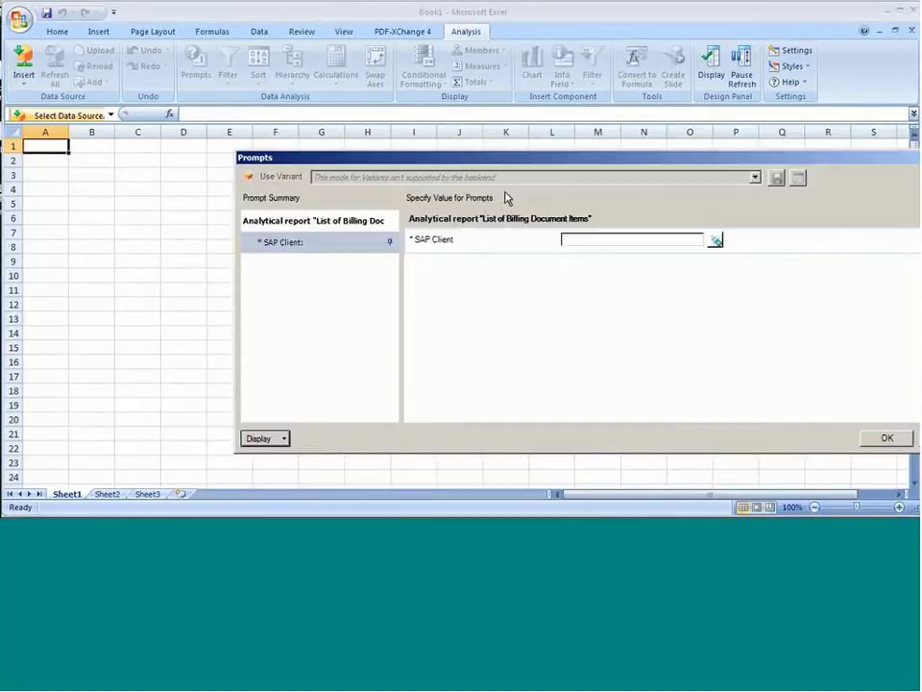
Step: Set the SAP Client prompt to member 004 and run the billing document items report
left_click(716, 240)
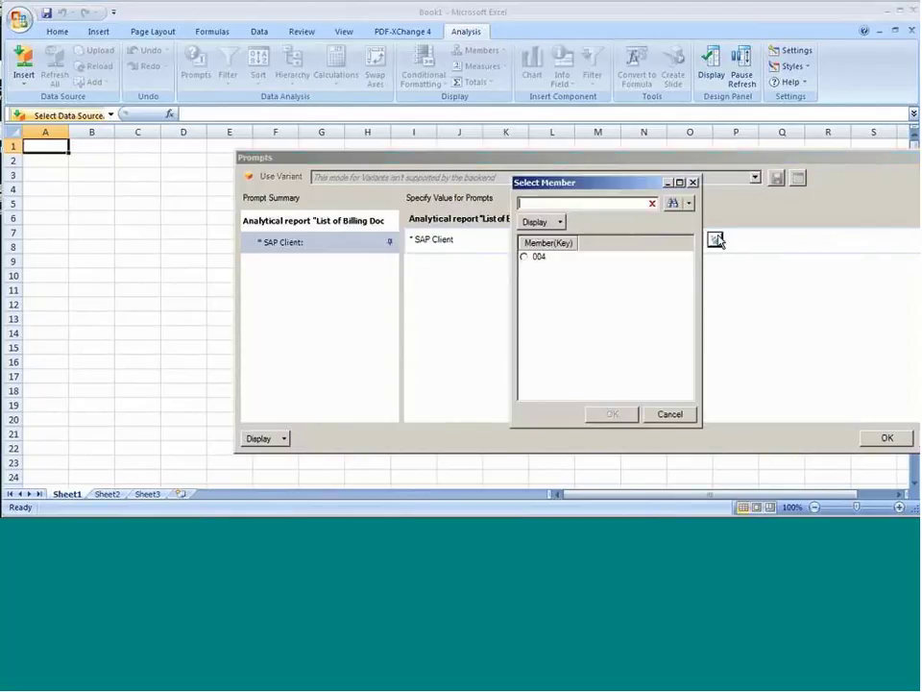
left_click(525, 259)
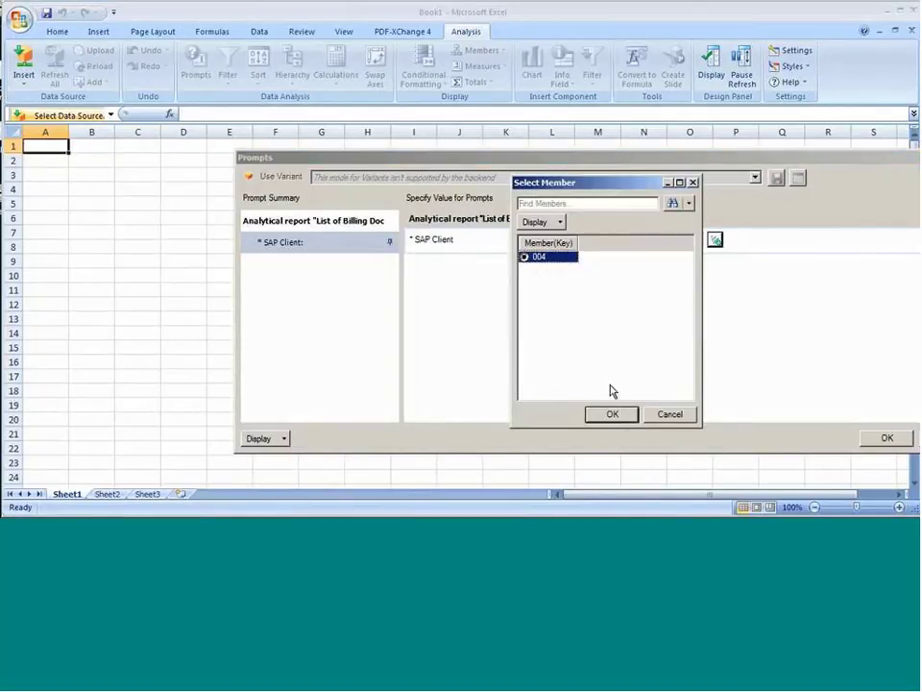
left_click(613, 412)
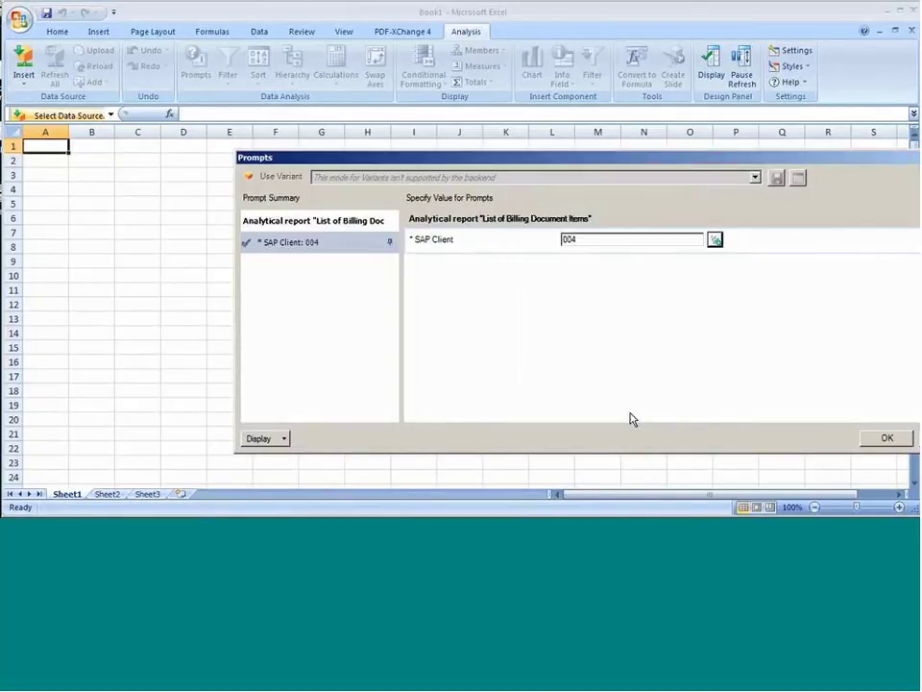
left_click(883, 437)
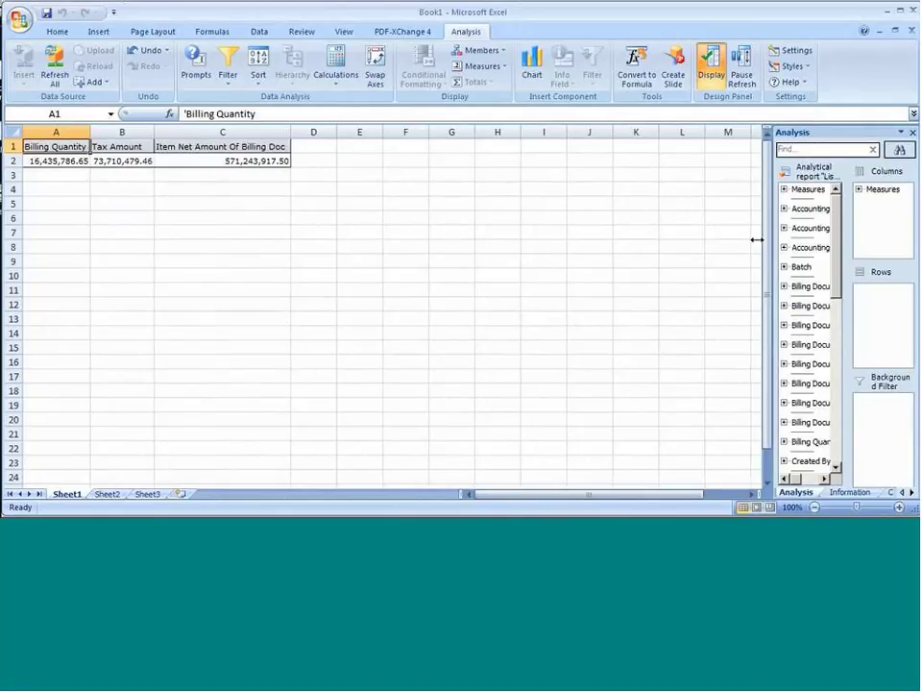
Step: Widen the Analysis design panel and add Transaction Currency to the columns above Measures
left_click_drag(715, 239, 567, 239)
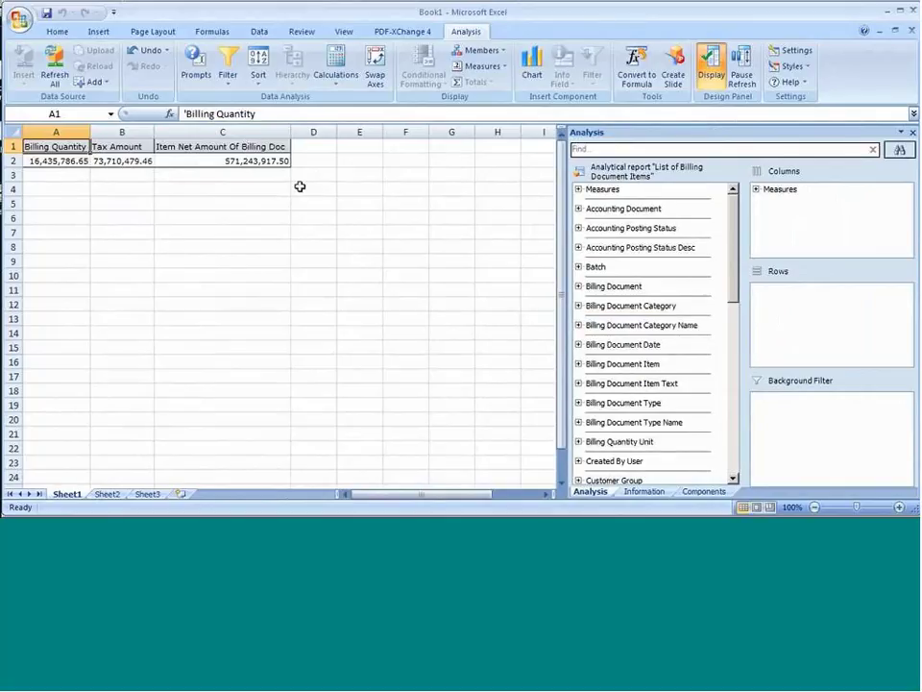
left_click_drag(733, 240, 731, 405)
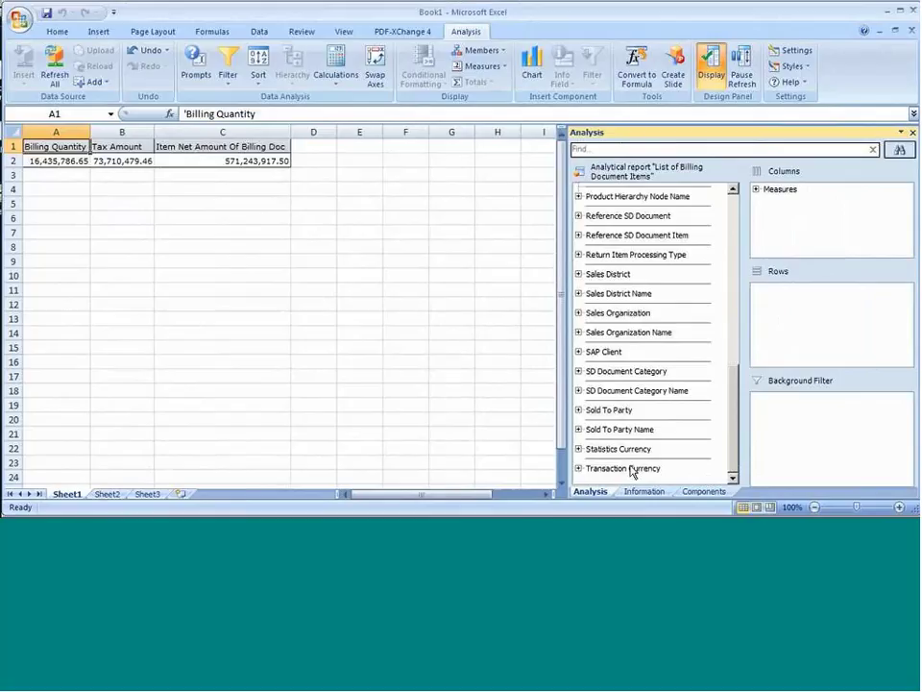
left_click_drag(632, 471, 798, 185)
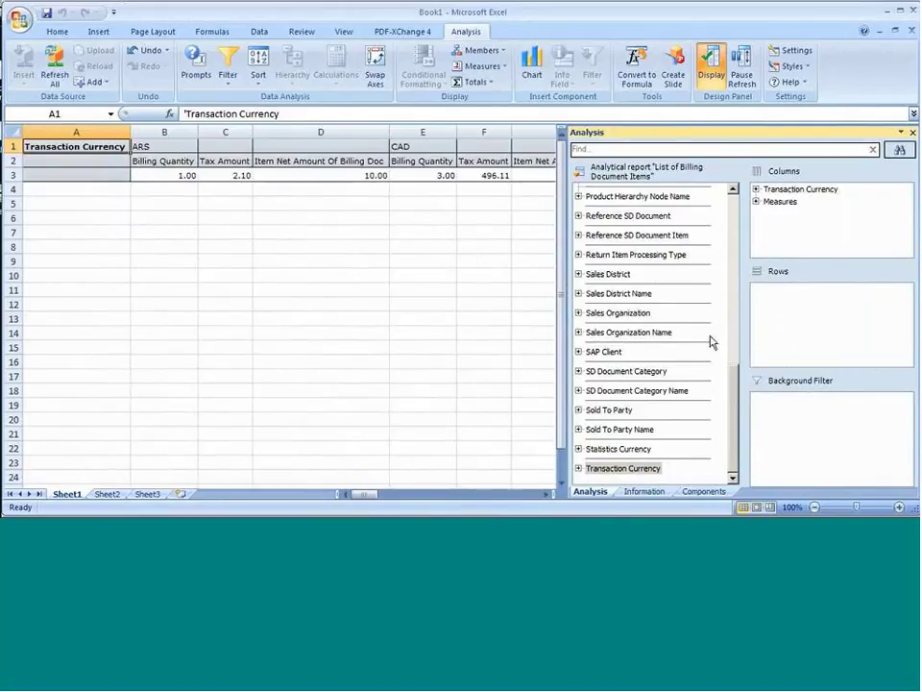
Step: Add Billing Document Type Name to the rows and narrow the design panel to give the sheet more room
left_click_drag(733, 421, 737, 295)
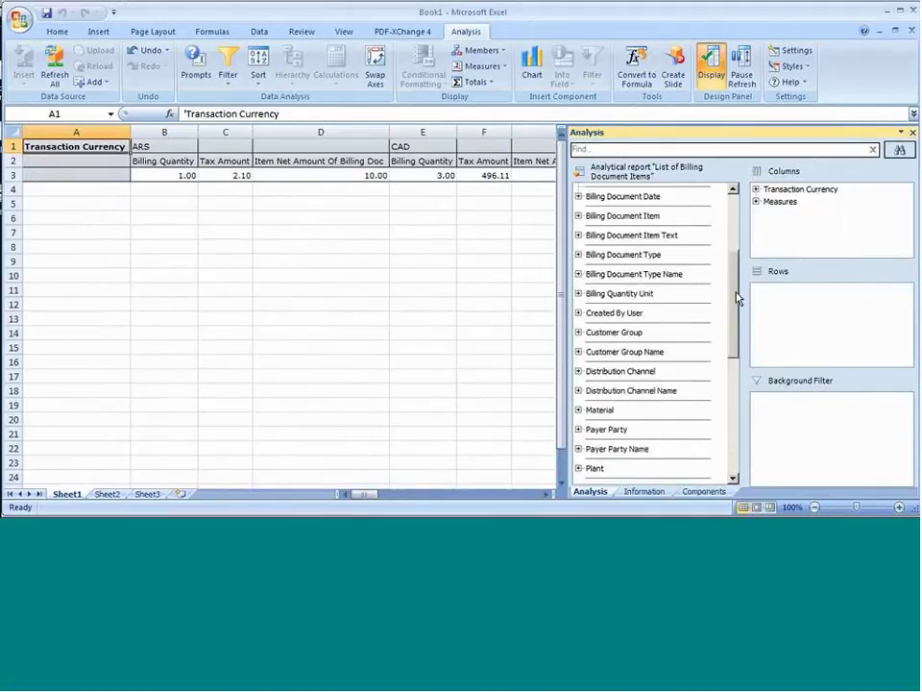
left_click_drag(654, 276, 803, 312)
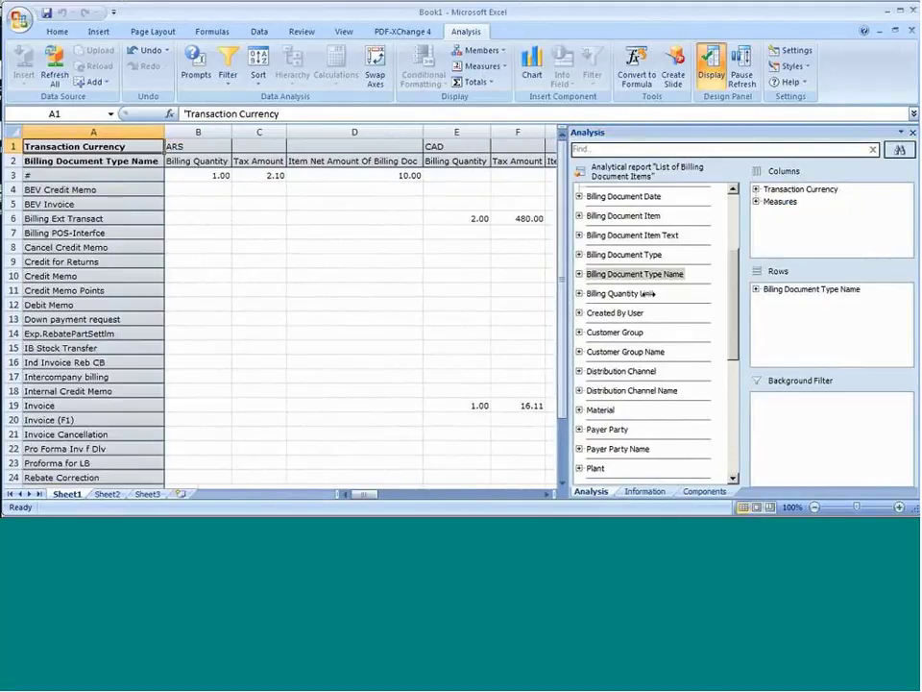
left_click_drag(645, 293, 704, 268)
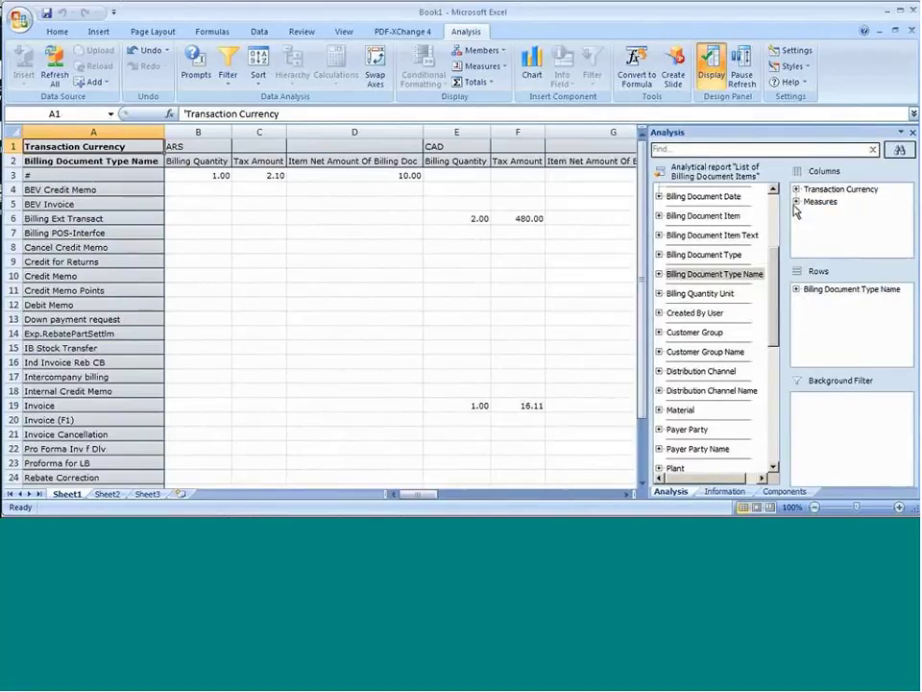
Step: Expand the Measures in the columns and remove all except Tax Amount
left_click(796, 202)
left_click(844, 228)
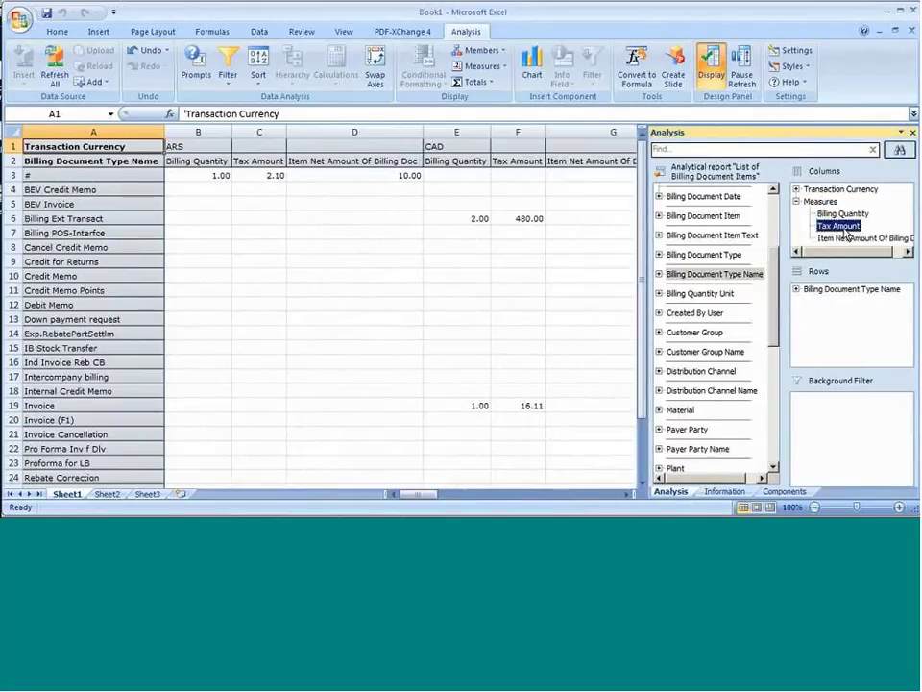
left_click_drag(848, 235, 604, 242)
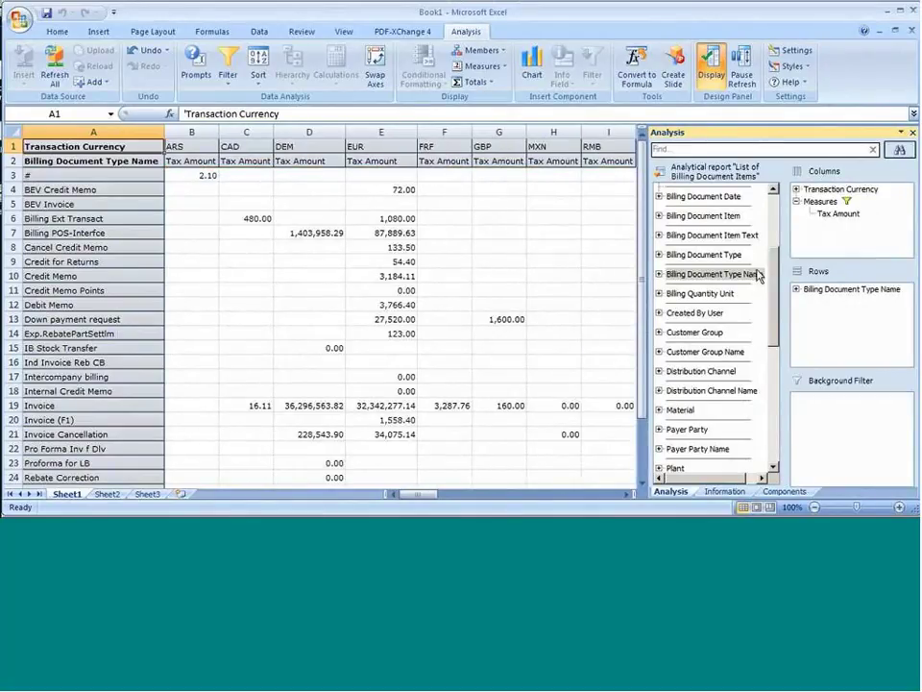
Step: Add Billing Document Item to the rows beneath Billing Document Type Name
left_click(723, 236)
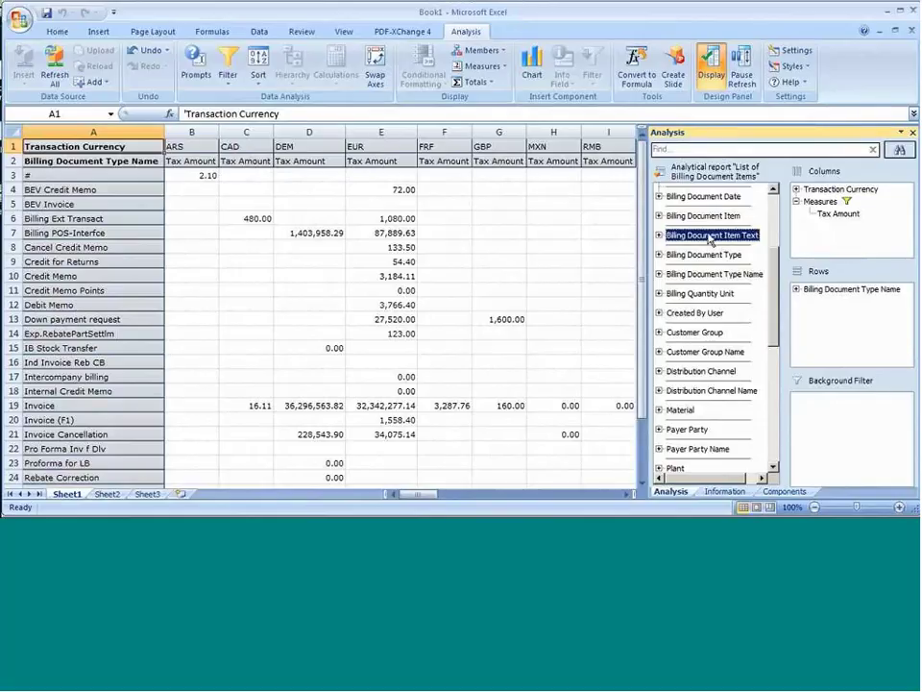
left_click_drag(710, 217, 825, 326)
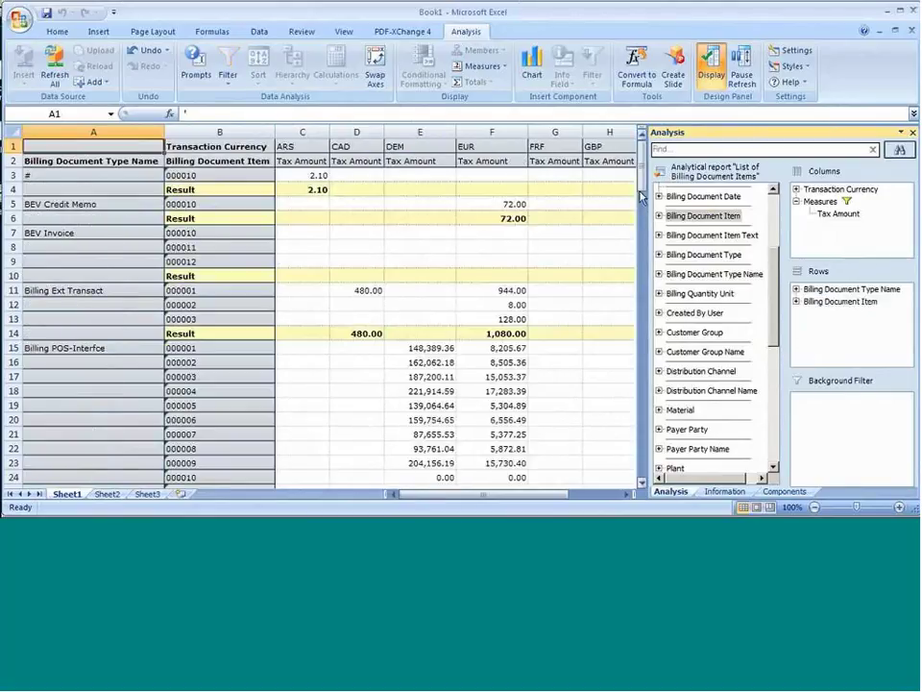
mouse_move(641, 196)
left_mouse_down()
mouse_move(645, 452)
mouse_move(642, 194)
left_mouse_up()
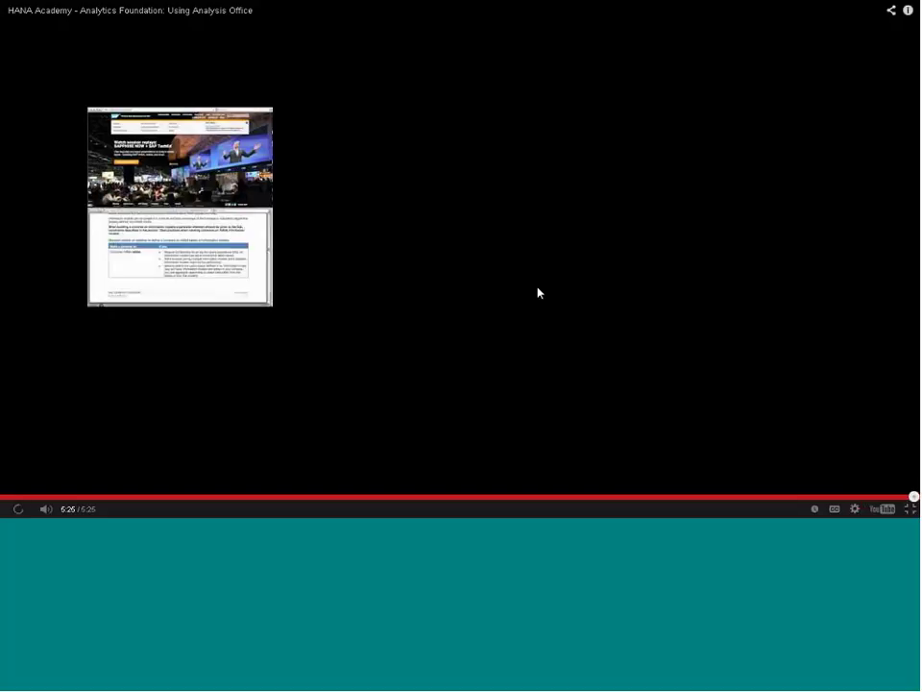
Step: Exit the full-screen video and return to the SAP HANA Live web page
key("Escape")
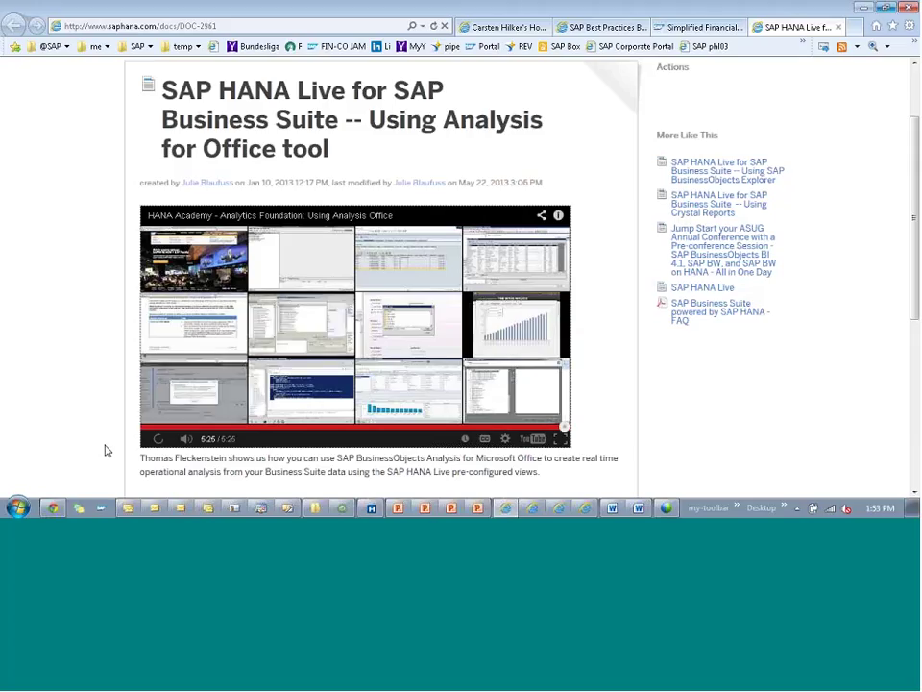